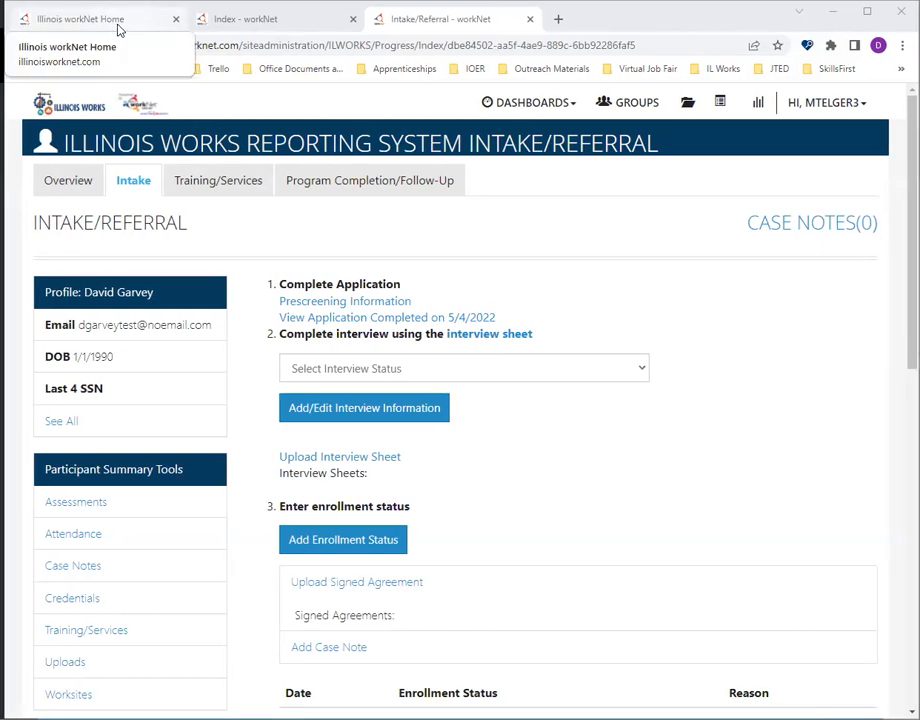
# - Go from the Illinois workNet home page to the group search and open the IL Works group
pyautogui.click(118, 29)
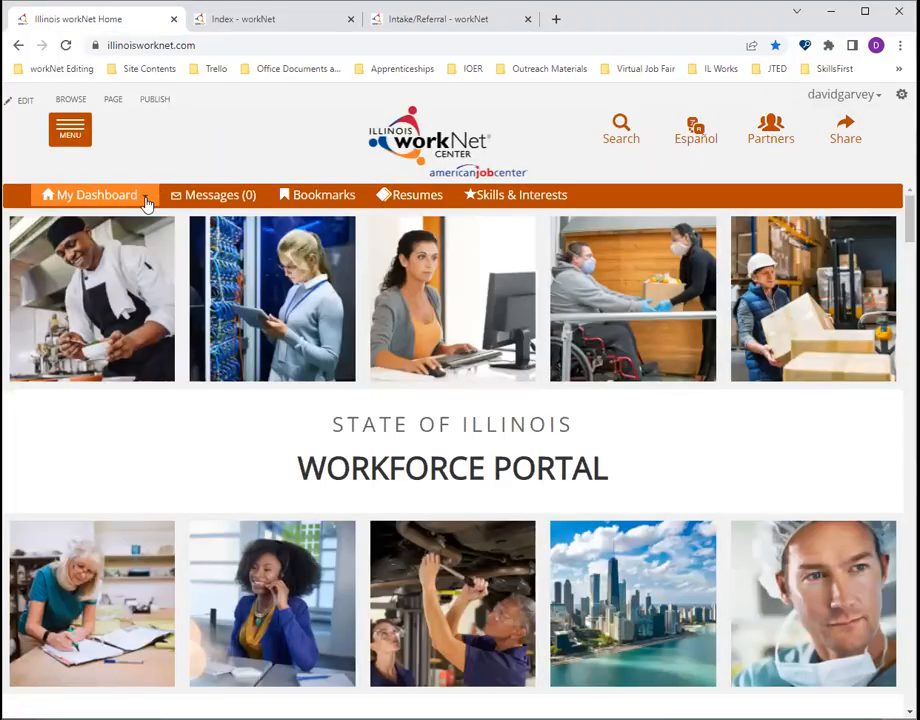
pyautogui.click(147, 203)
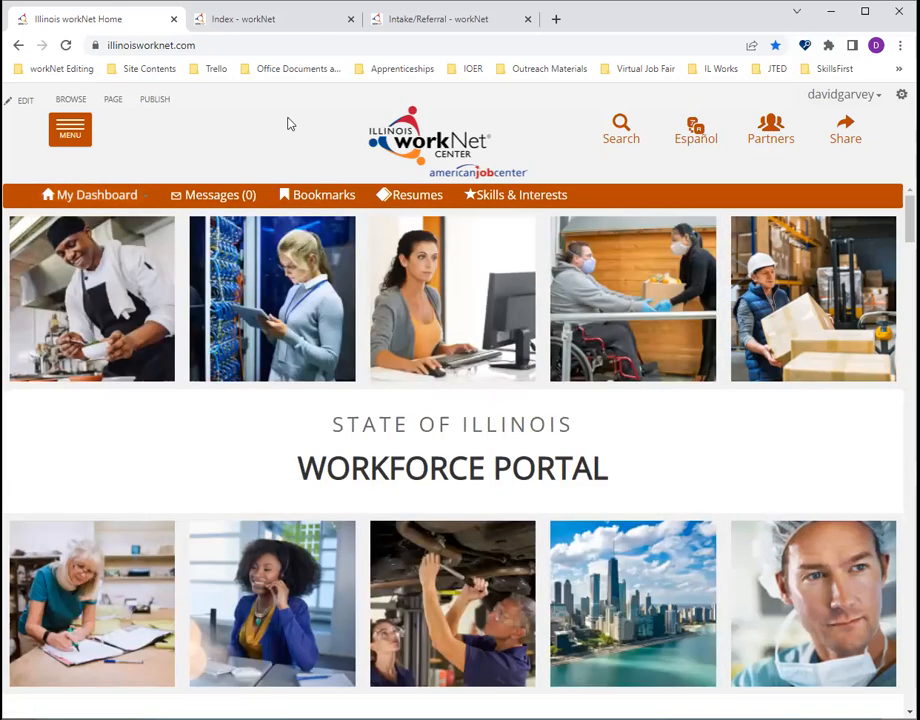
pyautogui.click(262, 21)
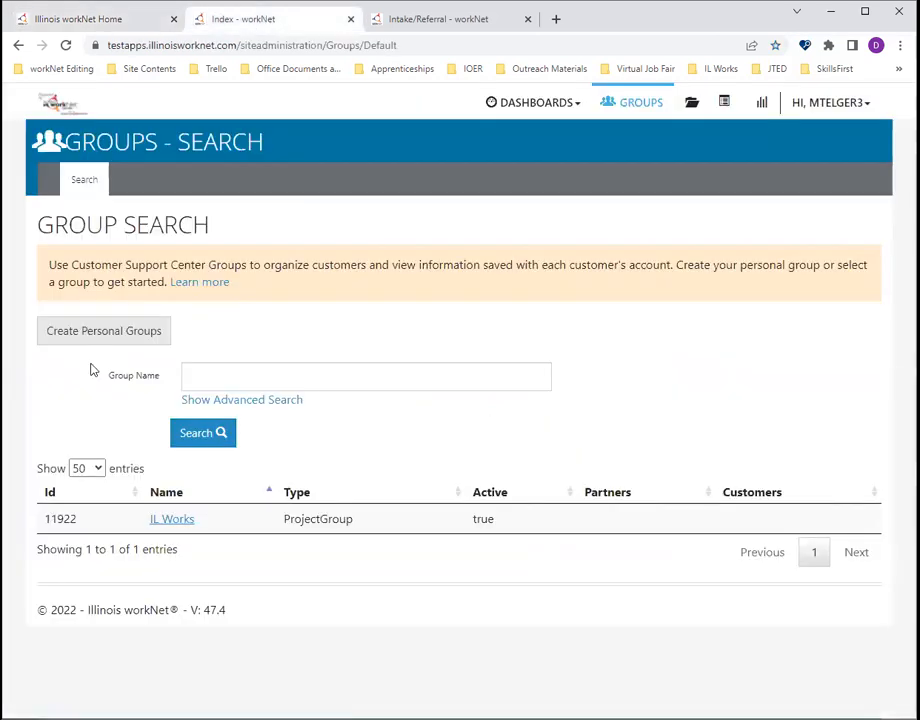
pyautogui.click(170, 519)
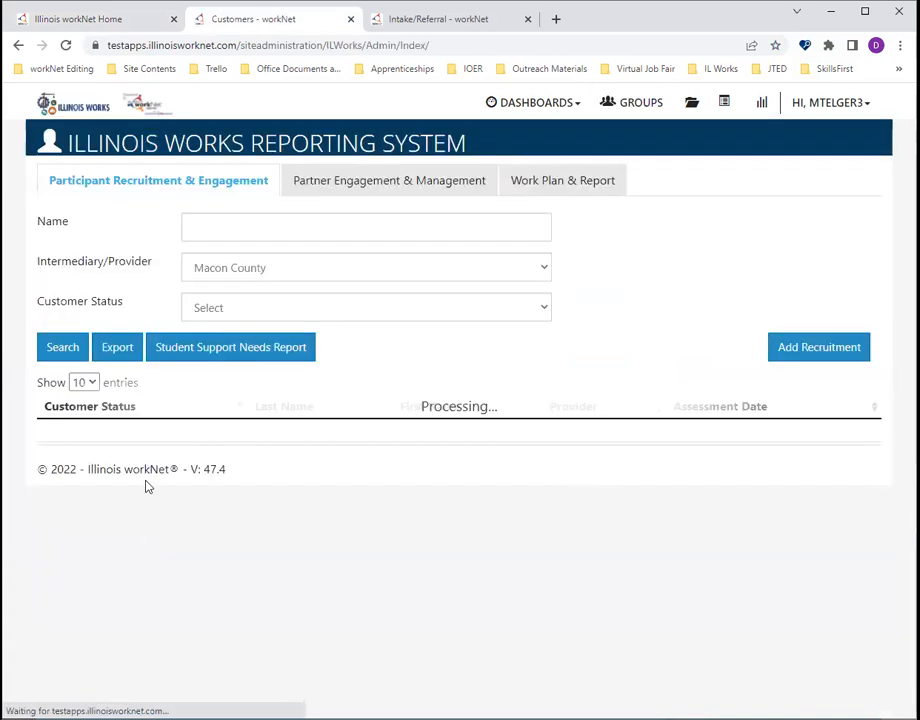
# - Open the Not Enrolled participant with the 3/28/2022 assessment date and go to their intake page
pyautogui.scroll(-1, 84, 453)
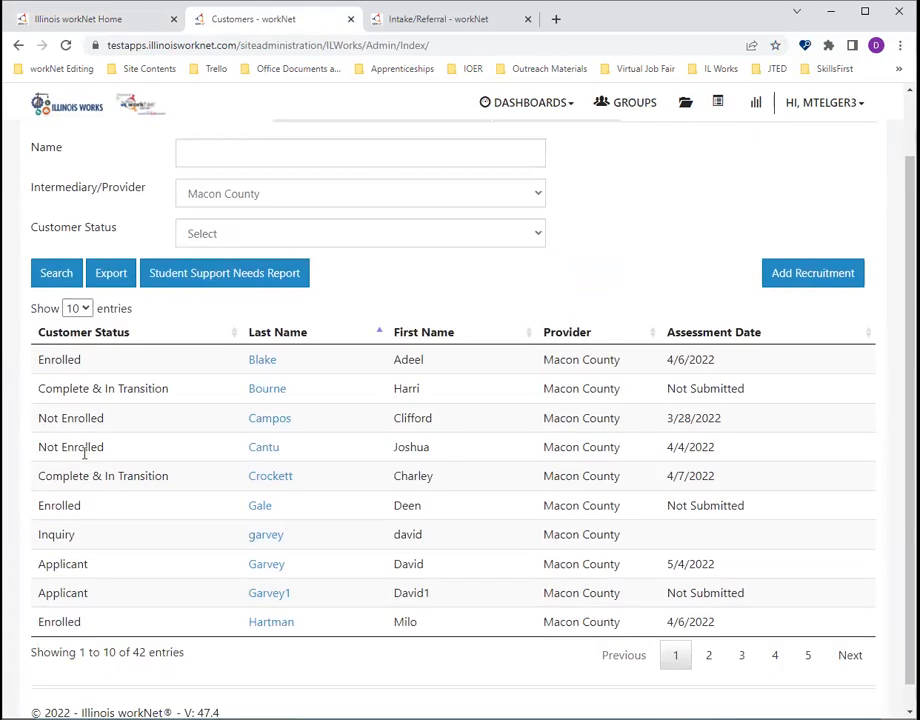
pyautogui.click(266, 424)
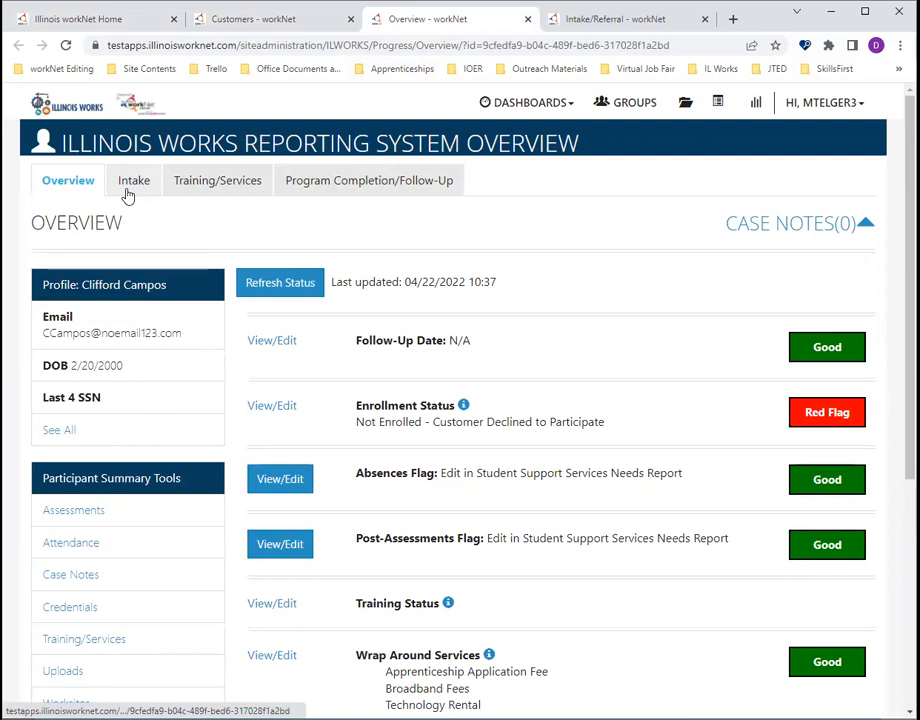
pyautogui.click(128, 192)
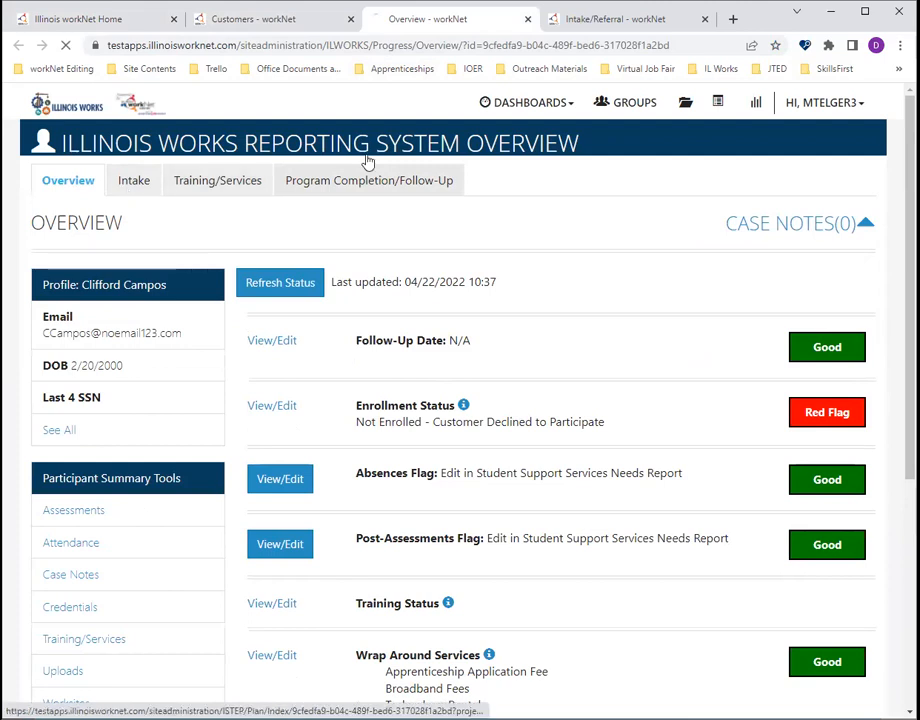
# - Switch to the other open participant's intake page, view the prescreening information and close it
pyautogui.click(604, 20)
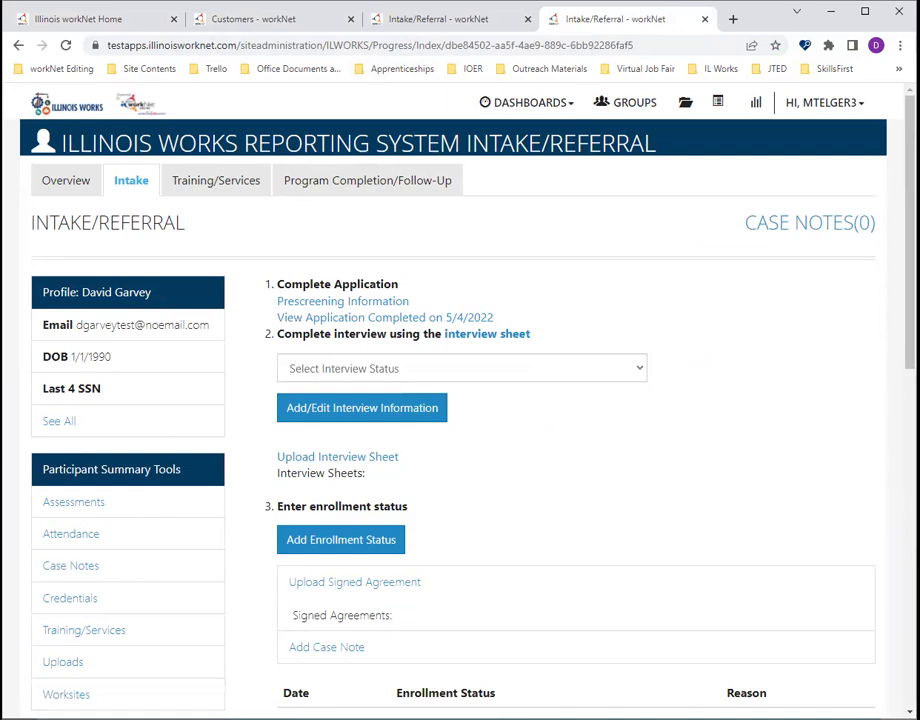
pyautogui.click(333, 303)
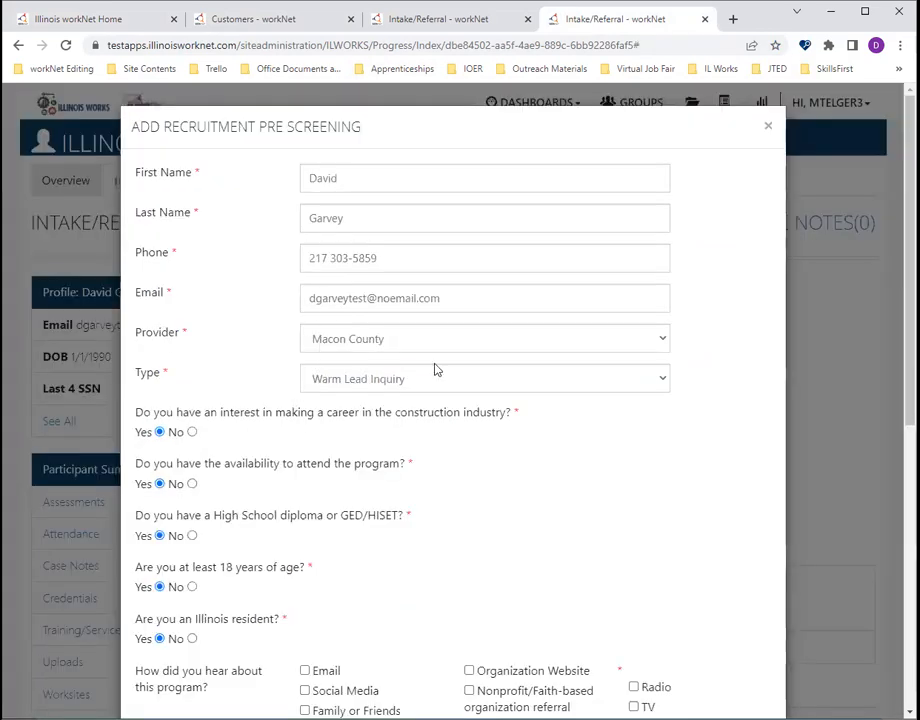
pyautogui.click(768, 127)
# - Review the participant's application completed on 5/4/2022 through to the work history, and return to intake
pyautogui.click(350, 320)
pyautogui.scroll(-10, 127, 383)
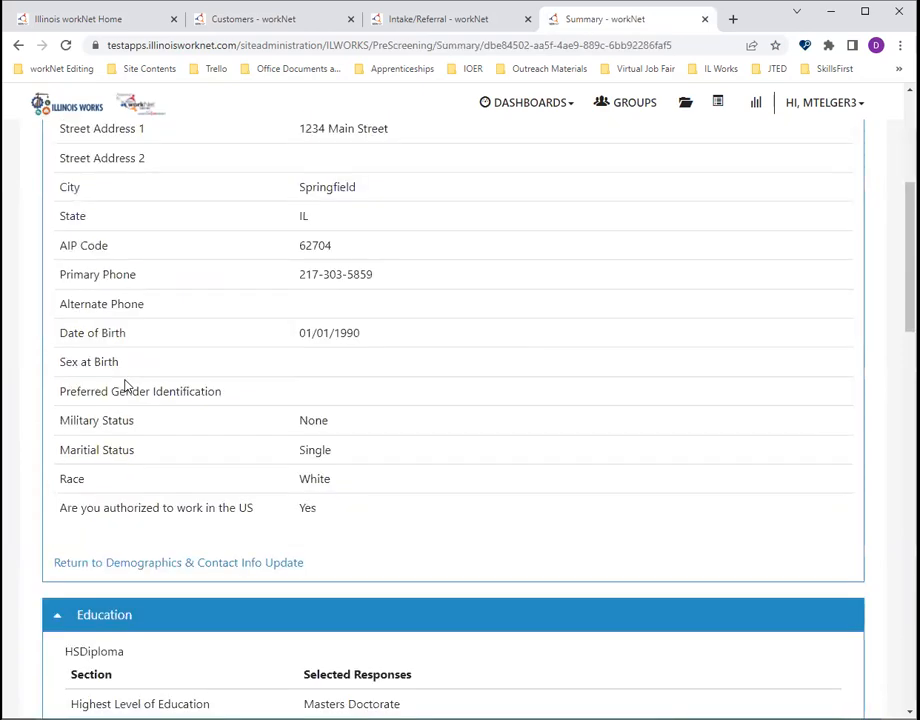
pyautogui.scroll(-15, 127, 383)
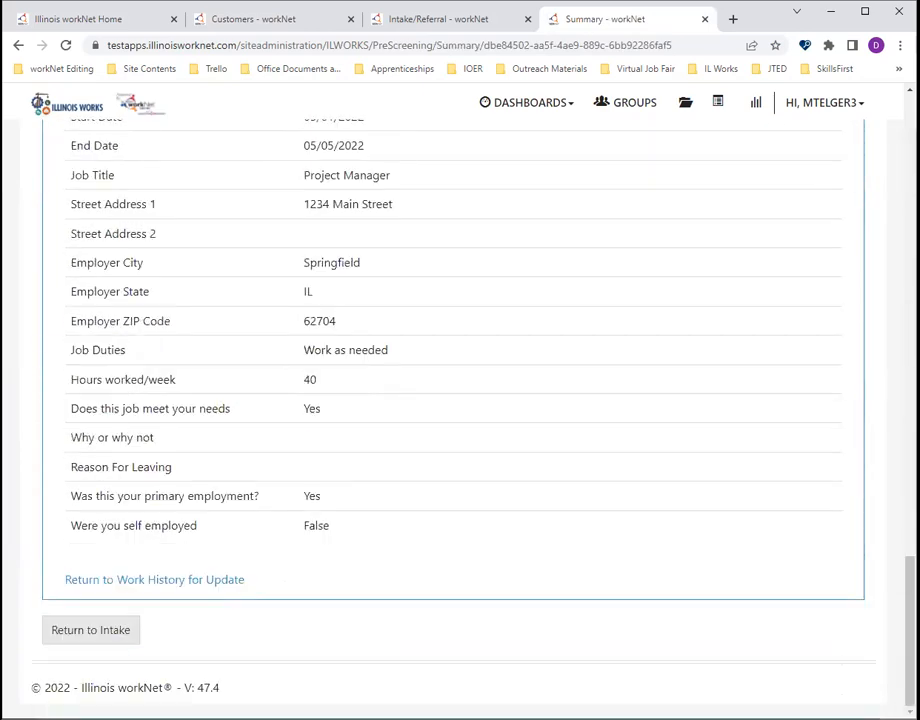
pyautogui.click(115, 629)
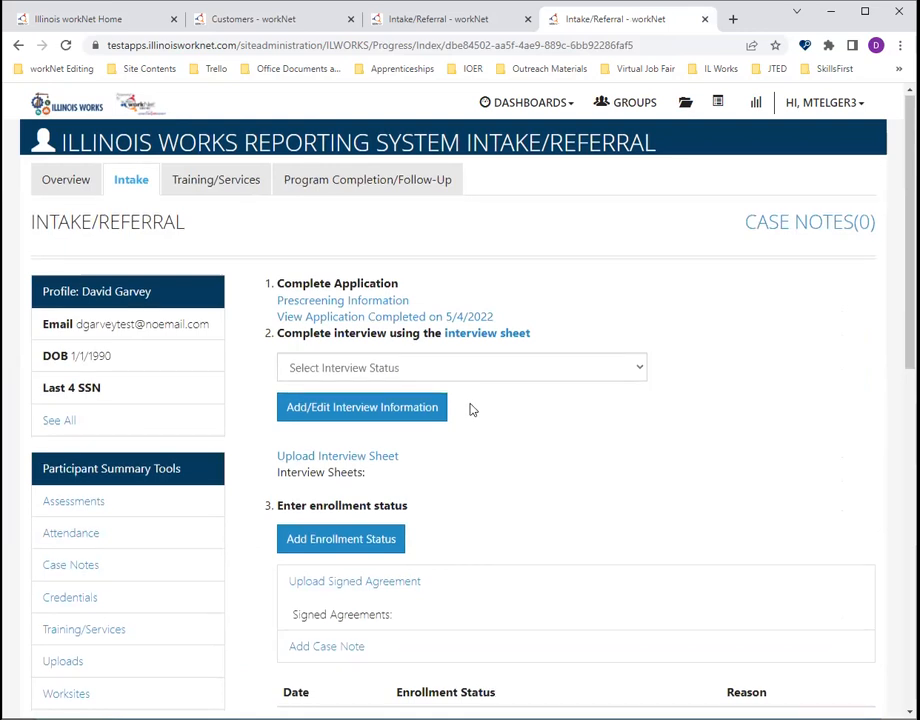
# - Open the interview sheet, read through all pages of the interview questionnaire PDF and close it
pyautogui.scroll(-1, 490, 402)
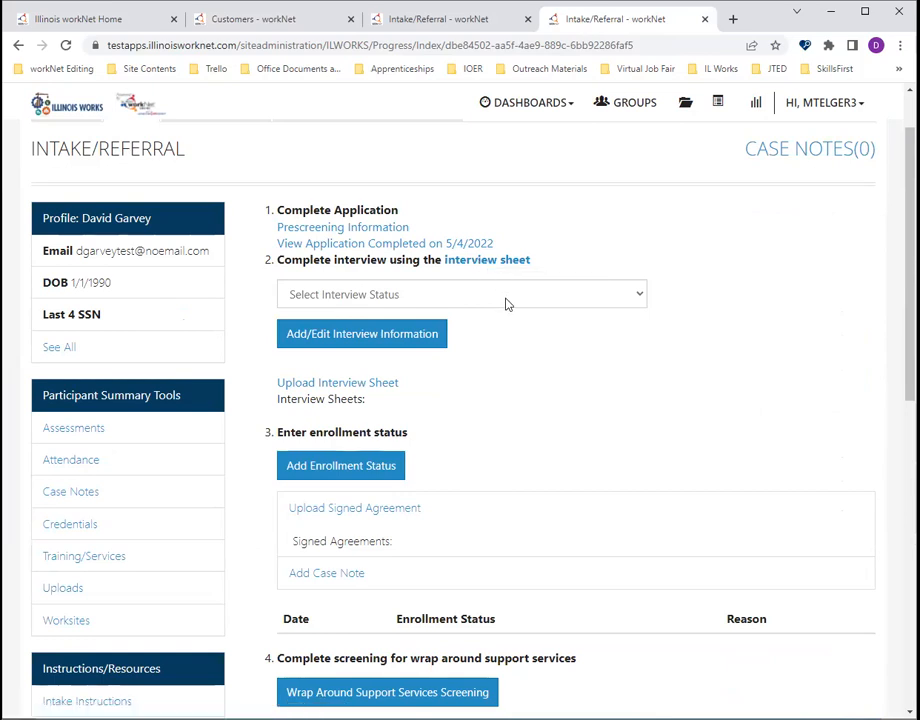
pyautogui.click(488, 260)
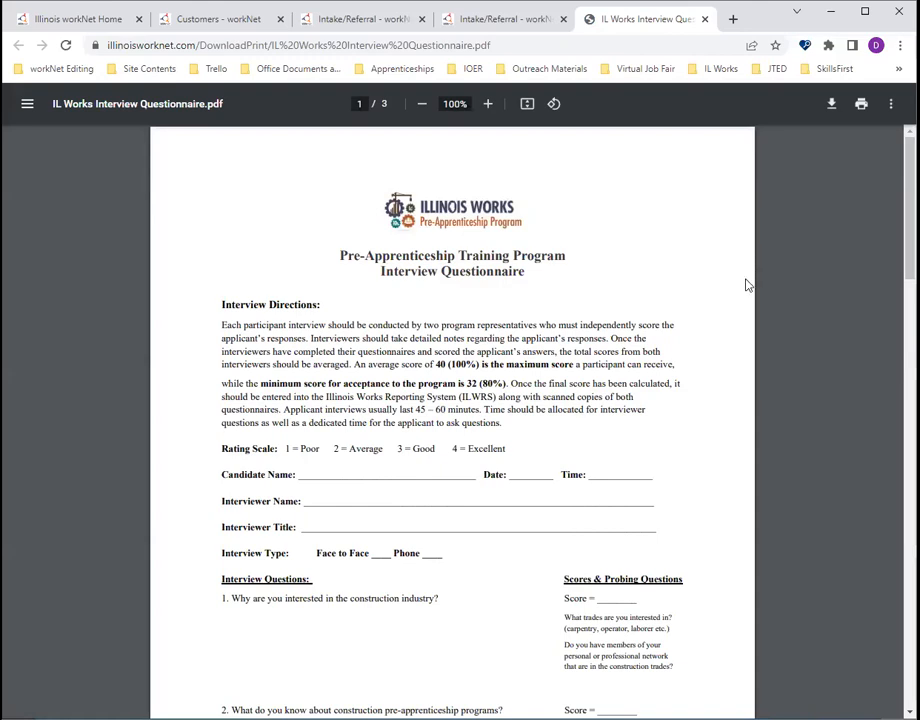
pyautogui.scroll(-3, 698, 335)
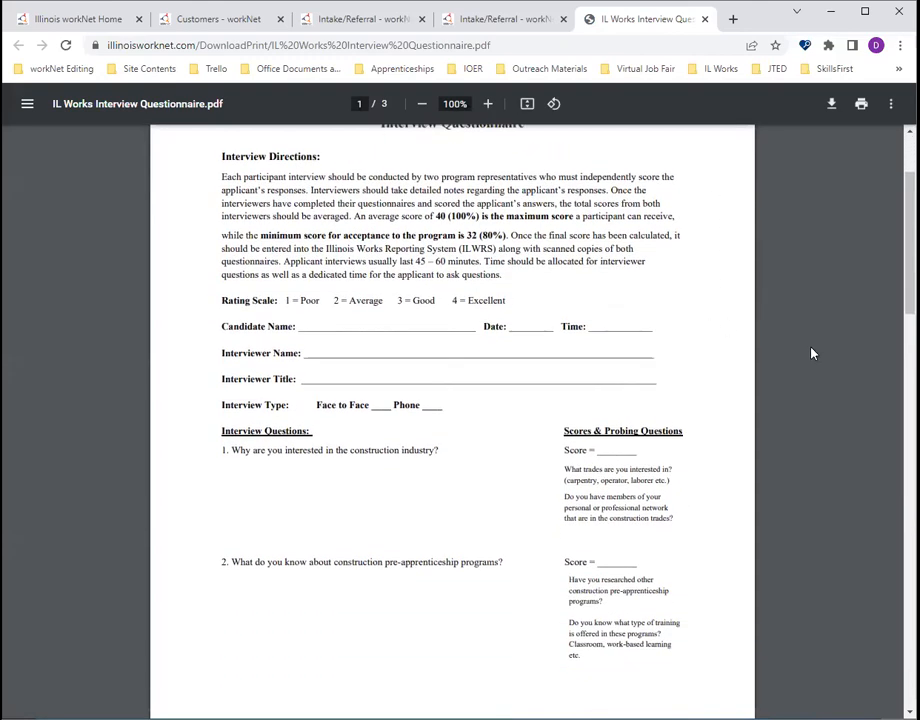
pyautogui.scroll(-2, 812, 353)
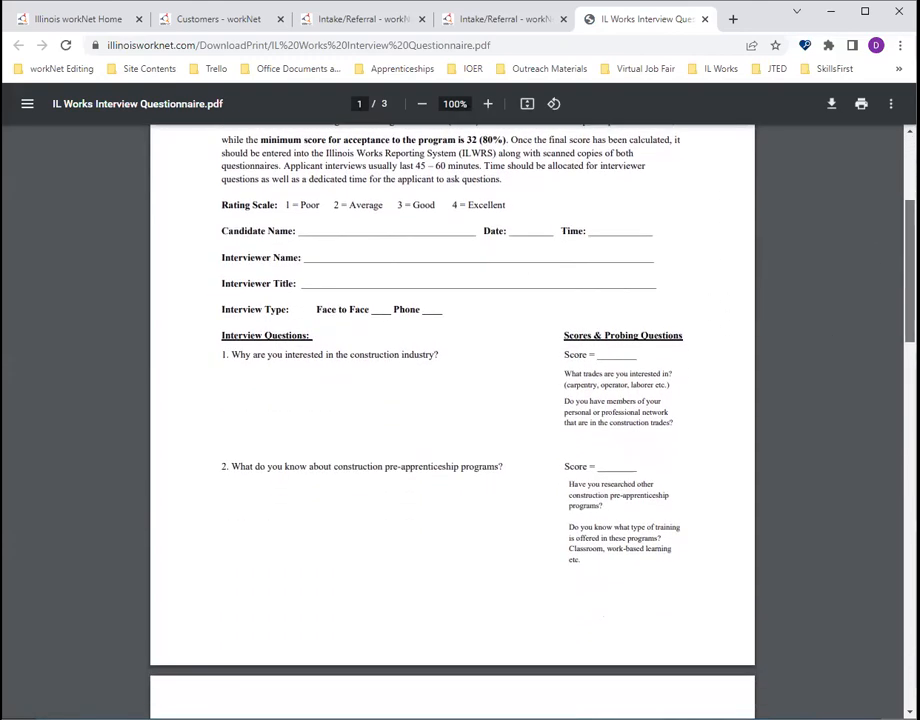
pyautogui.scroll(-12, 889, 347)
pyautogui.moveTo(887, 387); pyautogui.dragTo(879, 628)
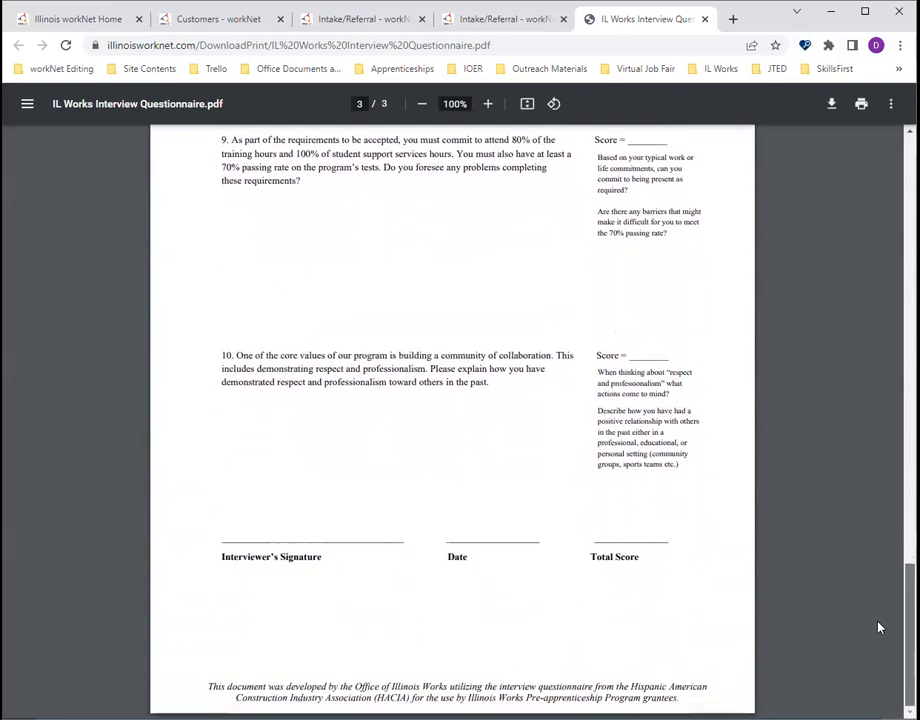
pyautogui.click(706, 20)
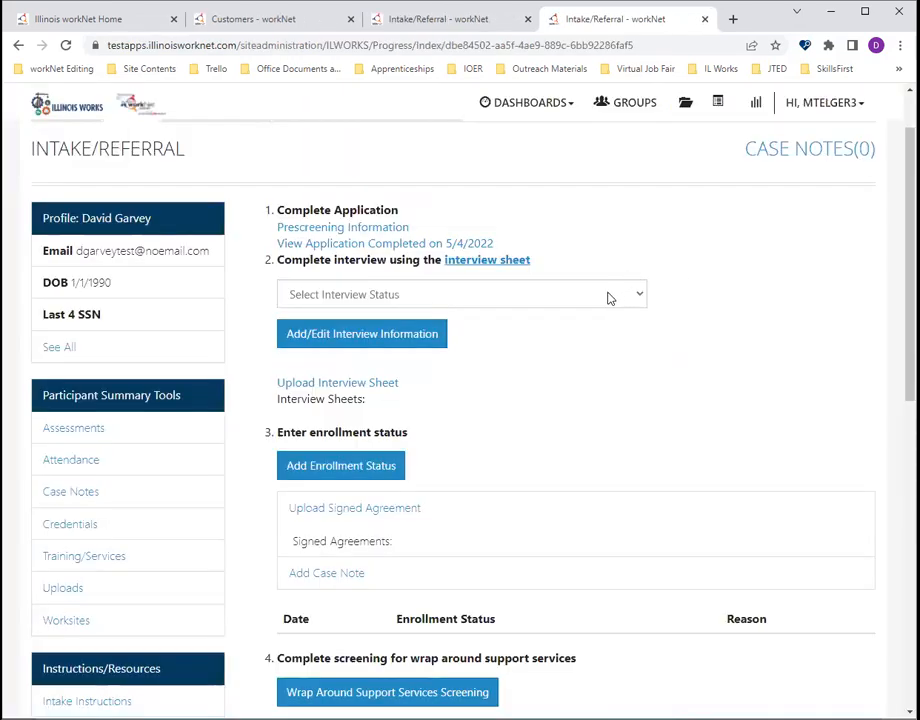
# - Set the participant's interview status to "Selected for an interview" and acknowledge the update
pyautogui.click(609, 297)
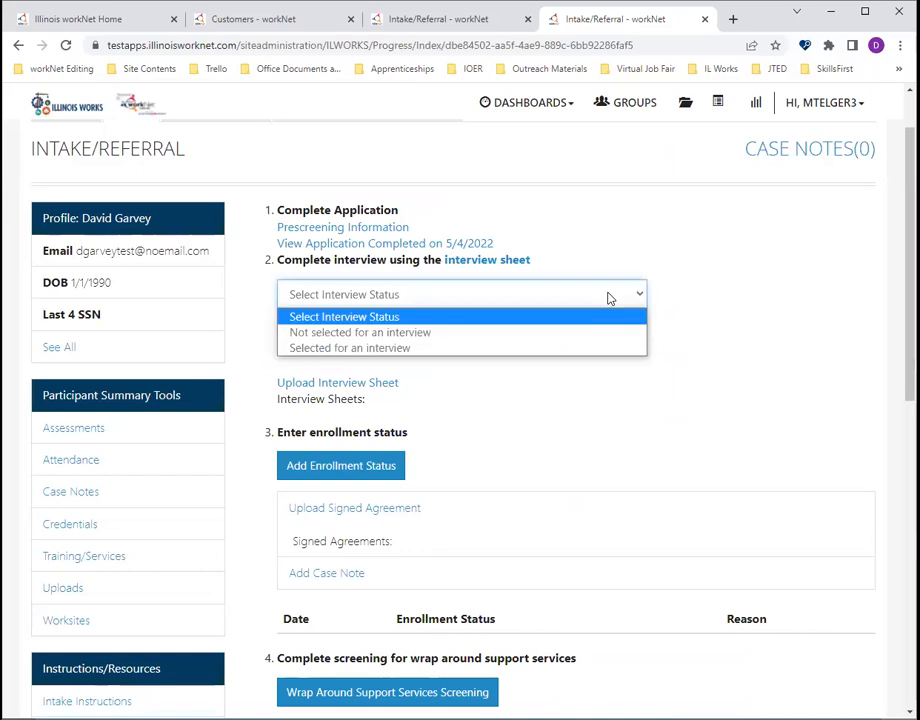
pyautogui.click(390, 348)
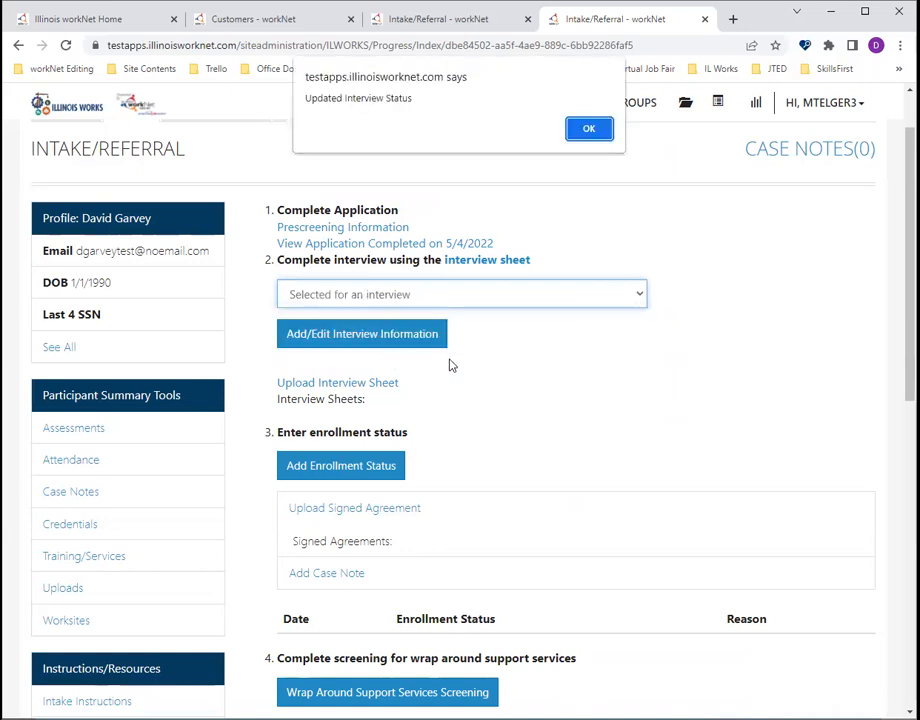
pyautogui.click(597, 128)
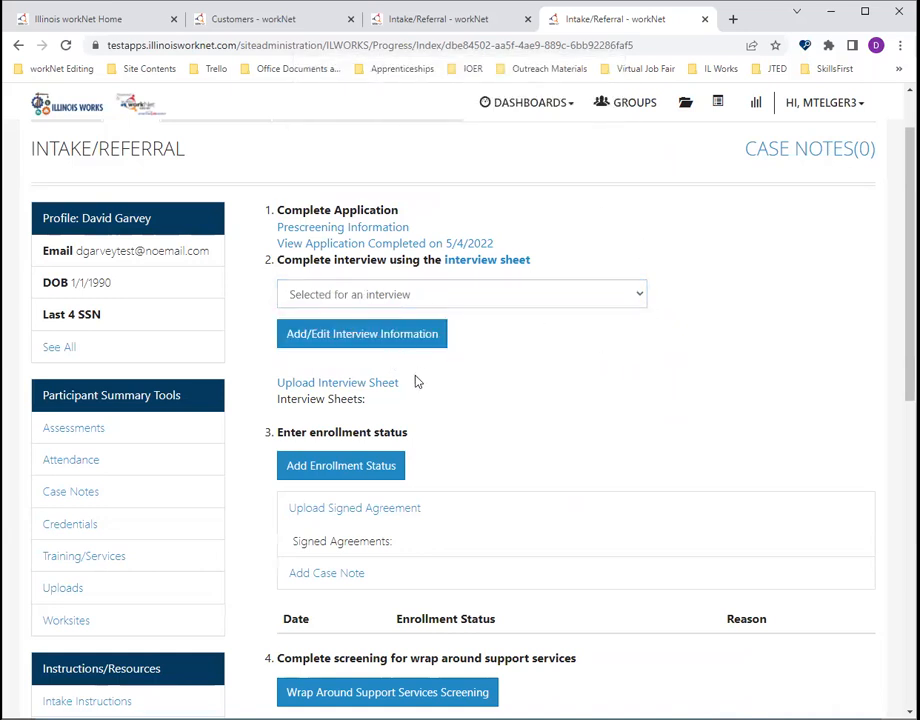
# - Save the interview information with the interviewer's full name and a score of 85%, and reopen the entry to check it
pyautogui.click(316, 344)
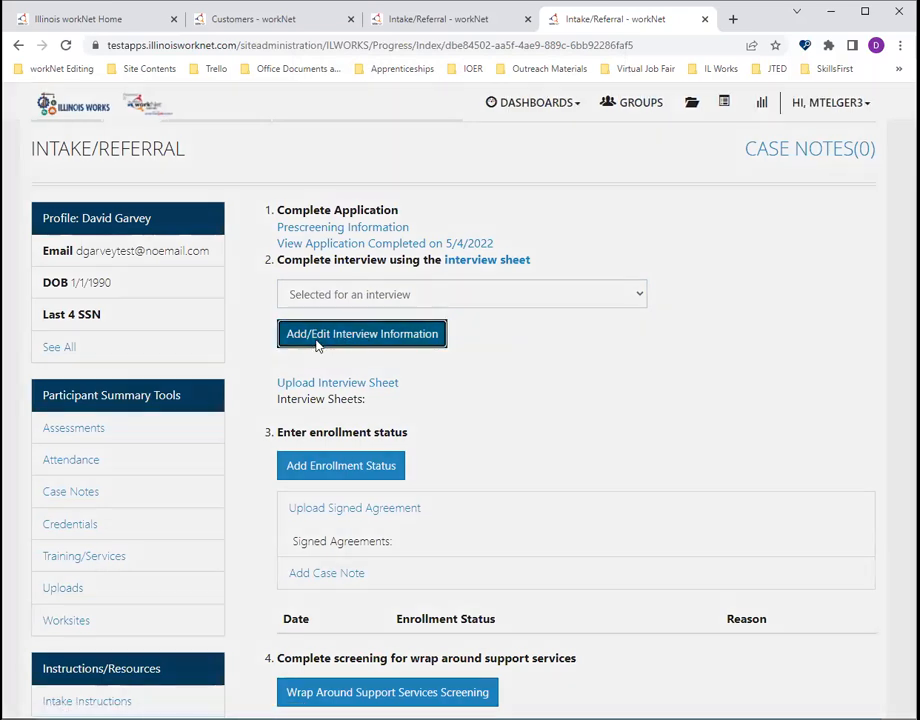
pyautogui.click(272, 186)
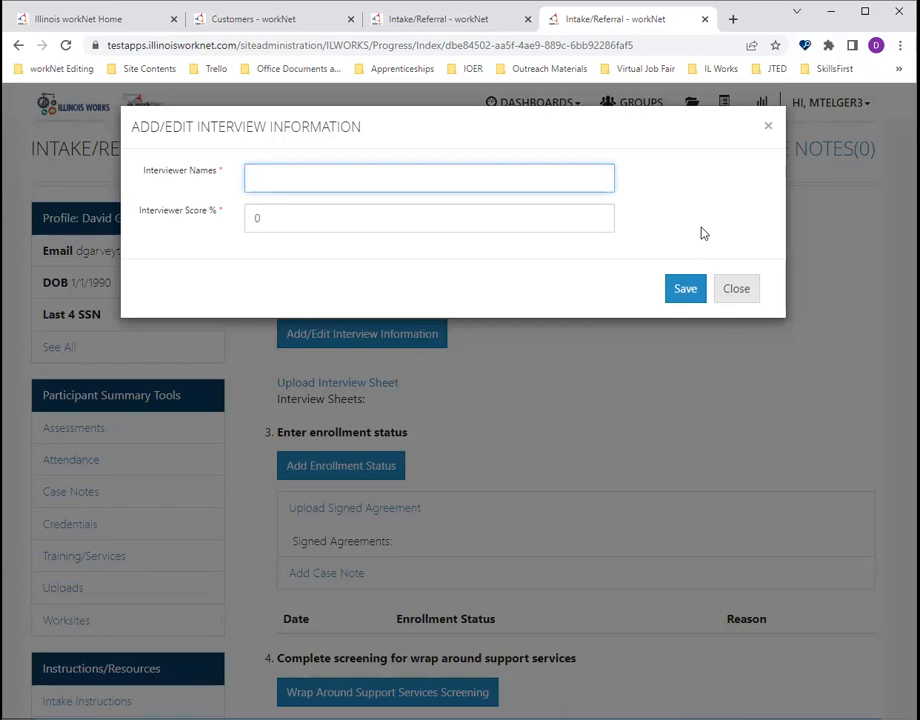
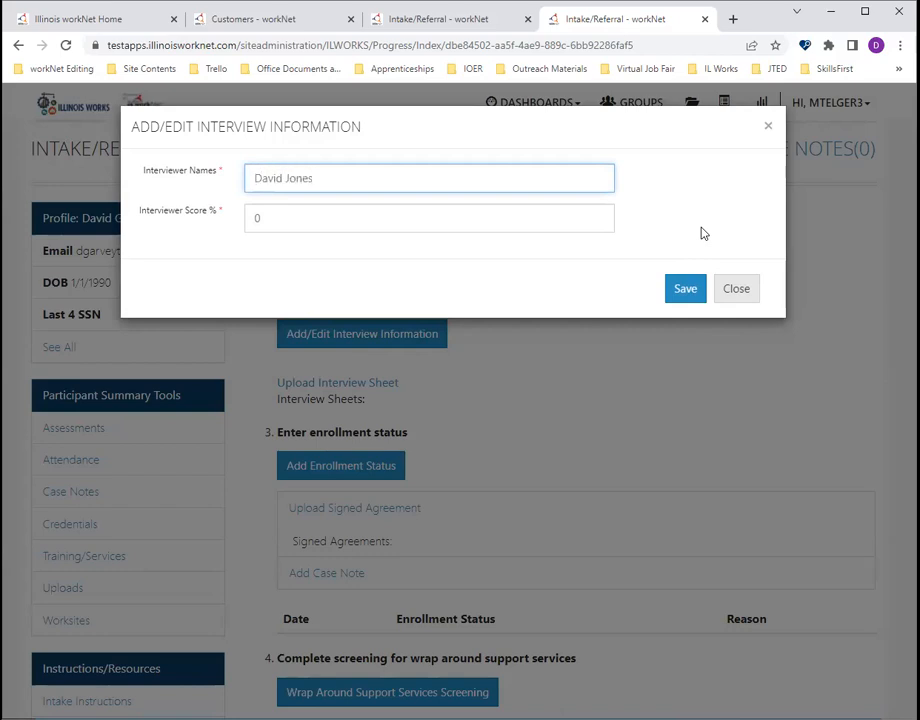
pyautogui.click(325, 212)
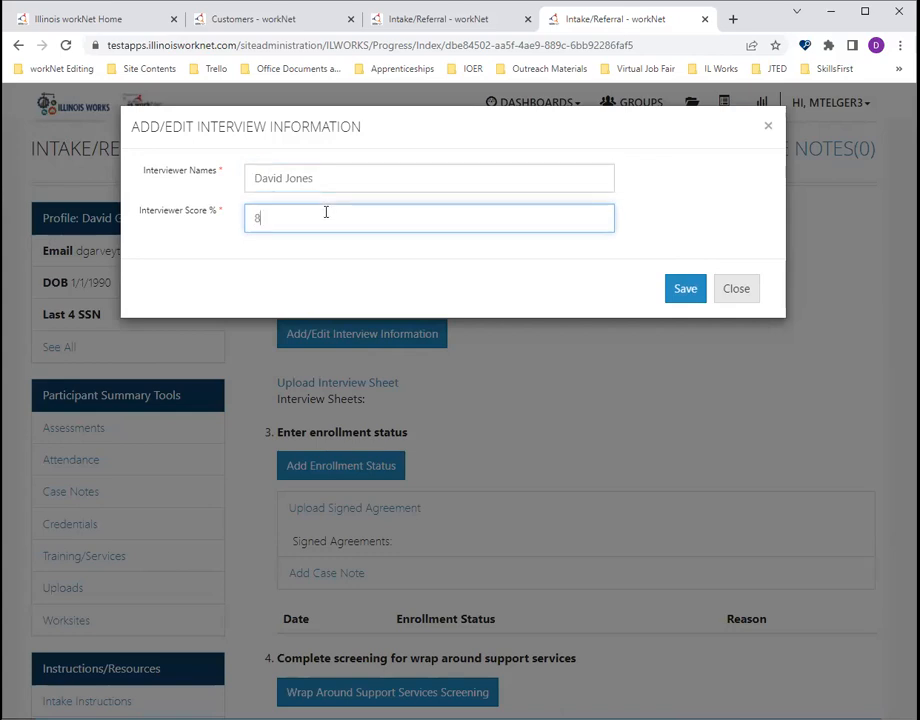
pyautogui.click(688, 297)
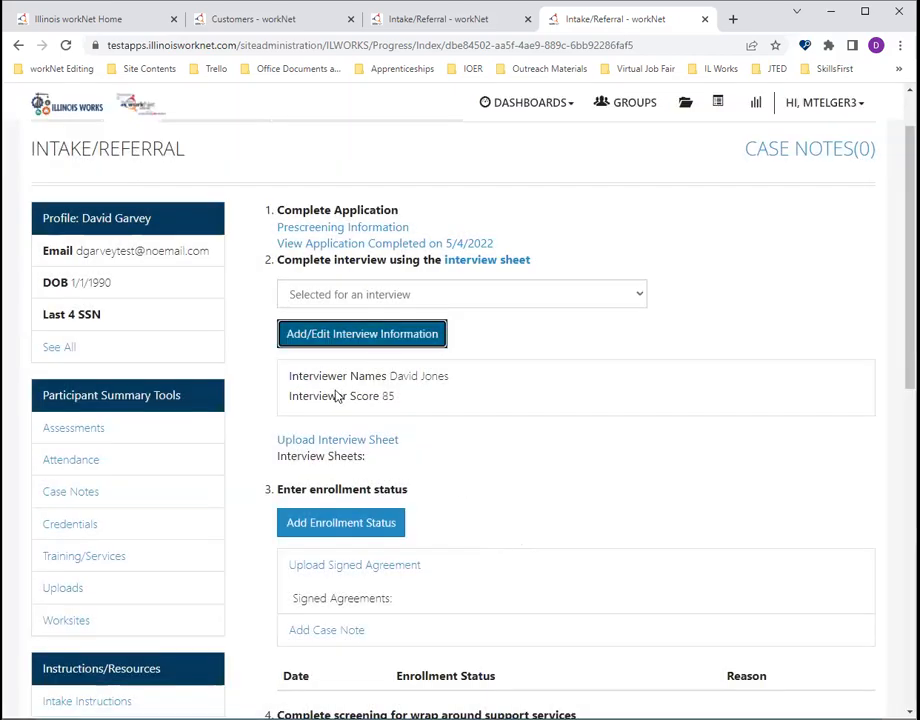
pyautogui.click(350, 334)
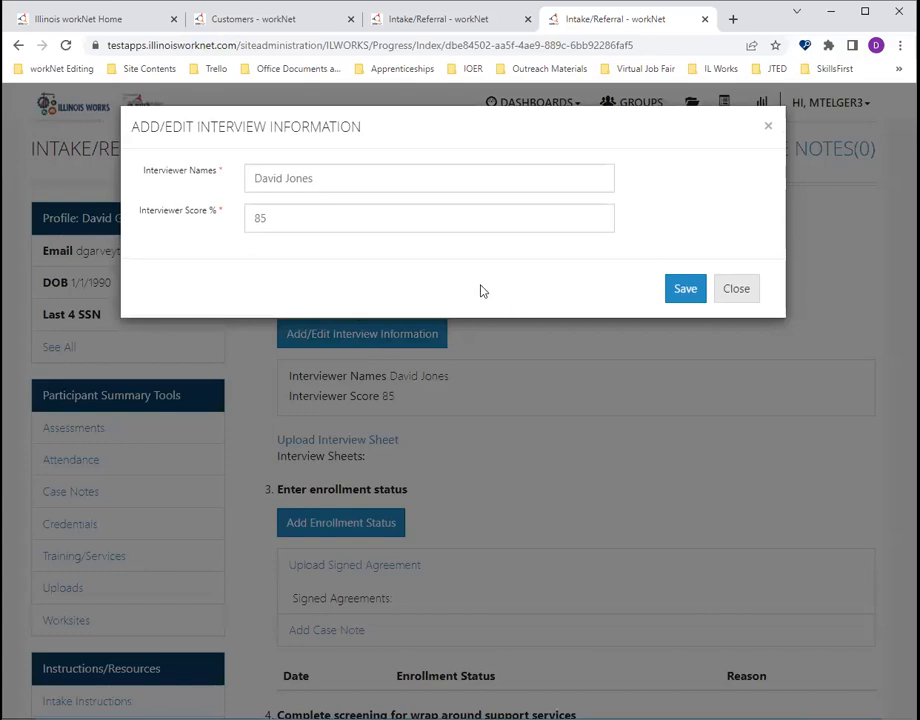
pyautogui.click(747, 294)
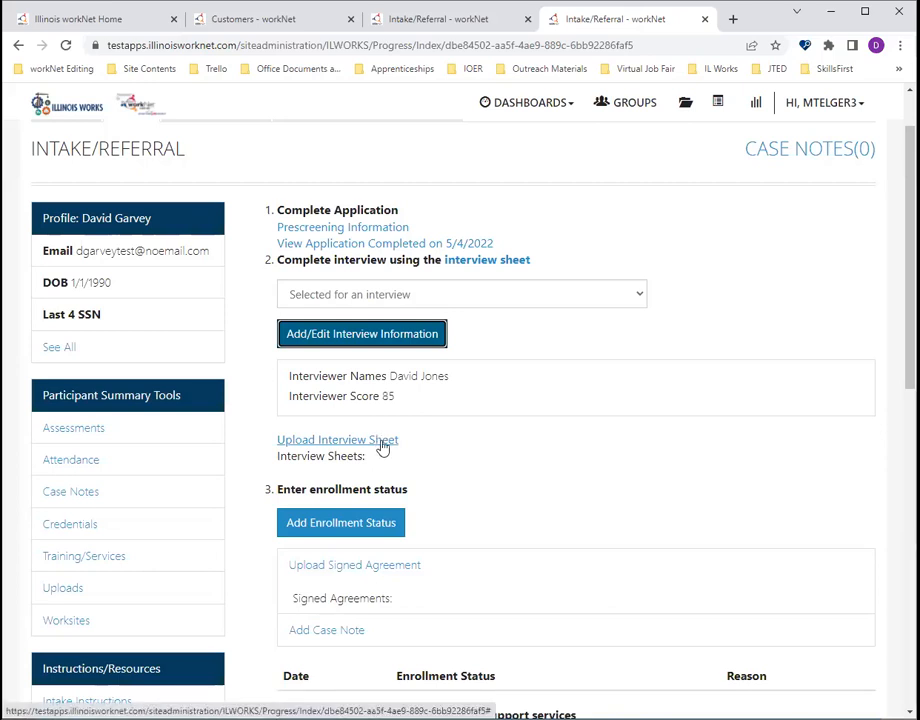
# - Upload Test doc.docx from the Desktop as the interview sheet with the description "Interview Sheet Description"
pyautogui.click(380, 442)
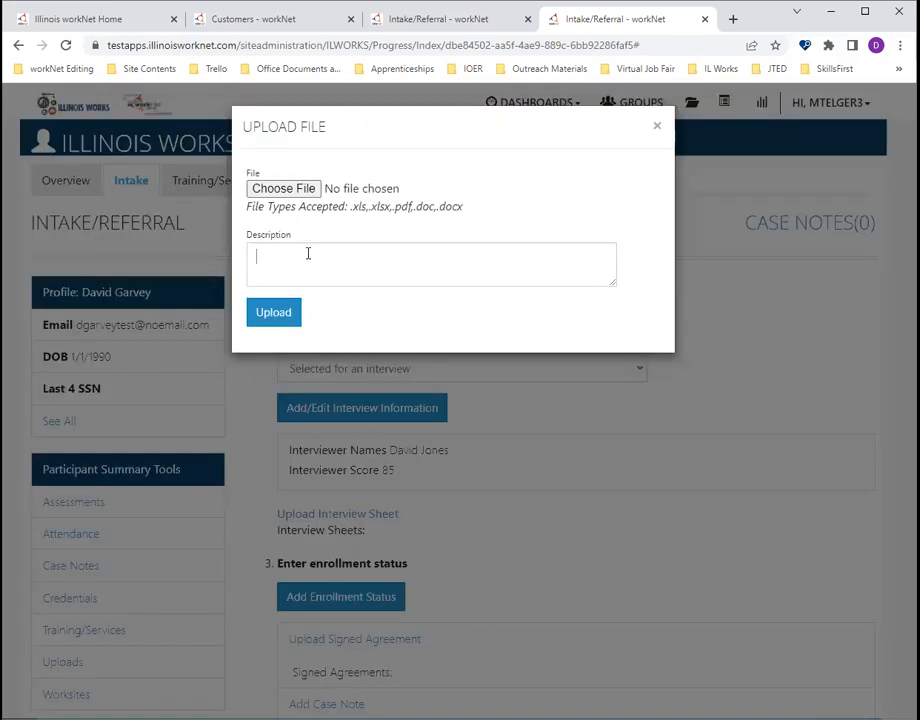
pyautogui.write('Interview Sheet Description')
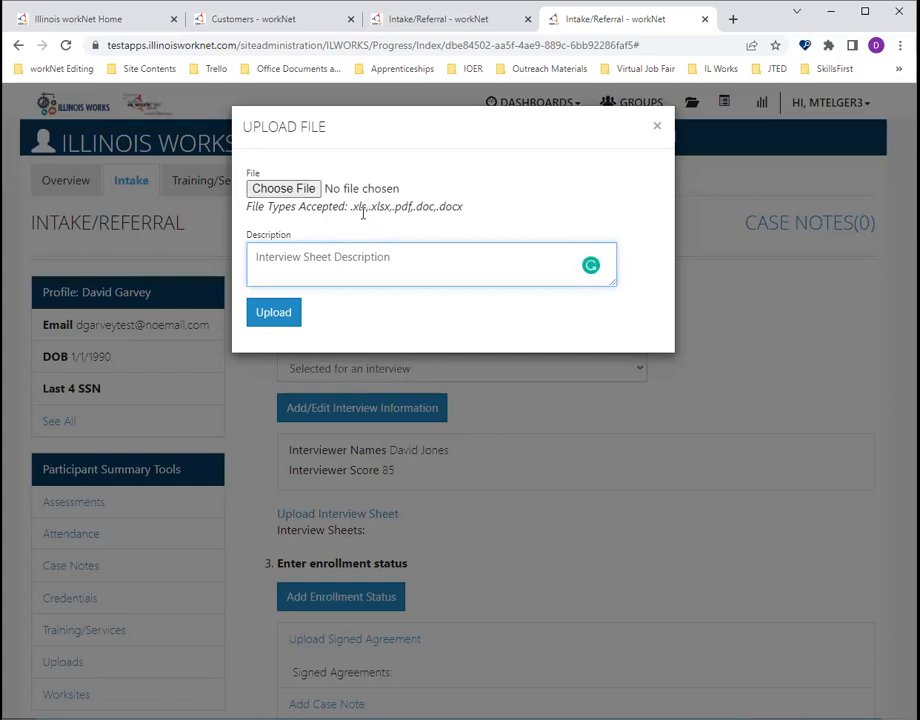
pyautogui.click(314, 189)
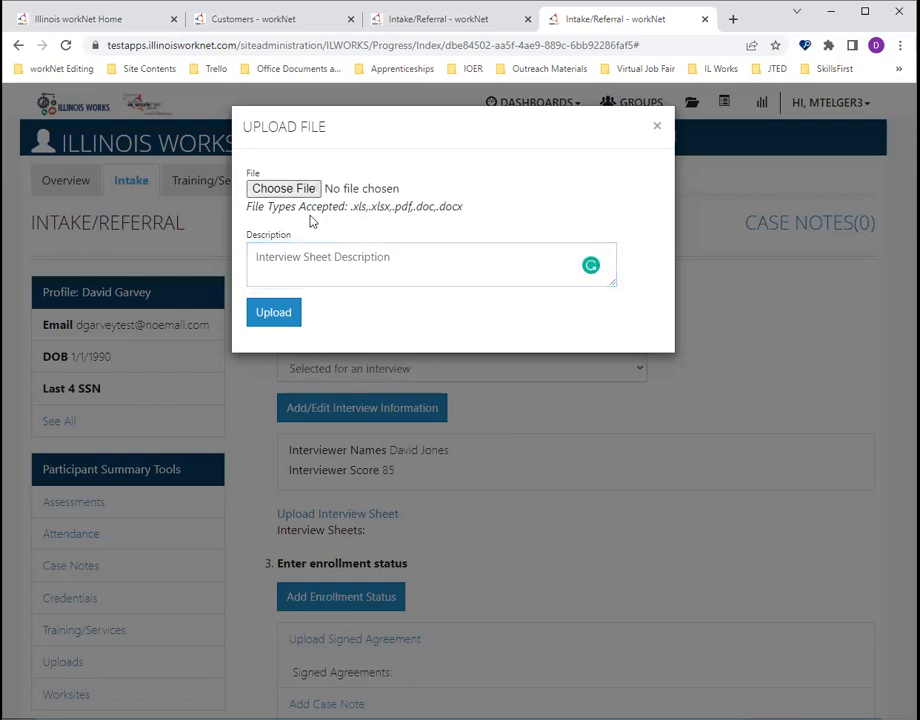
pyautogui.click(270, 189)
pyautogui.click(168, 117)
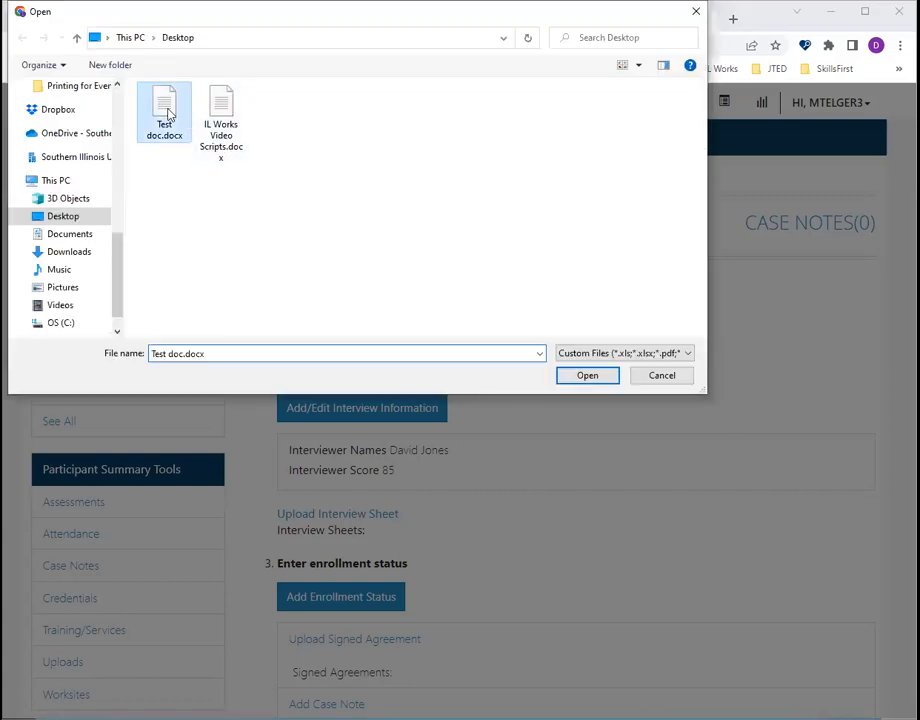
pyautogui.doubleClick(168, 117)
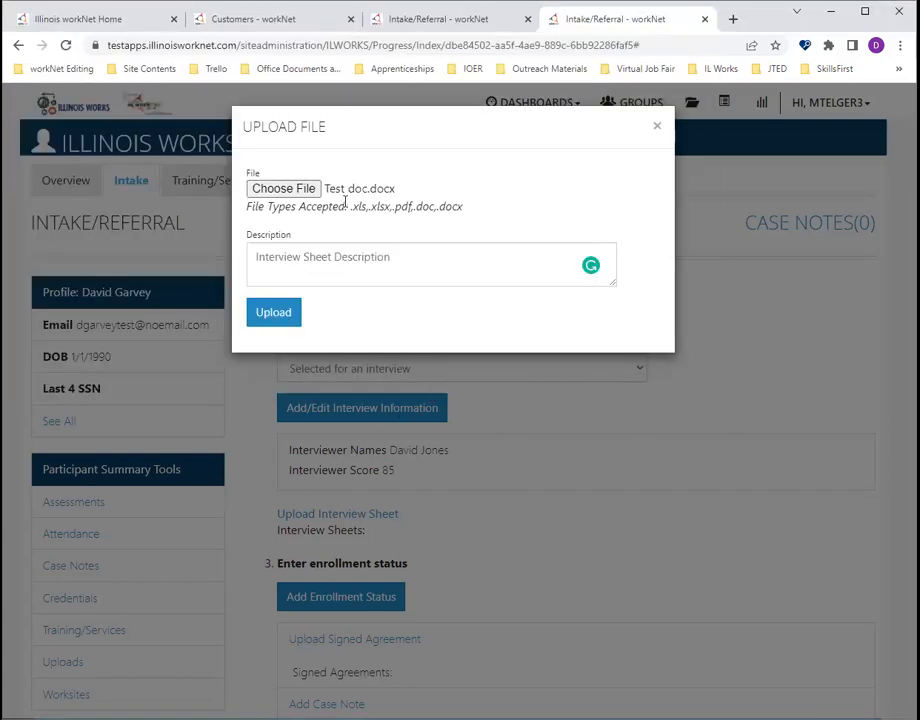
pyautogui.click(293, 313)
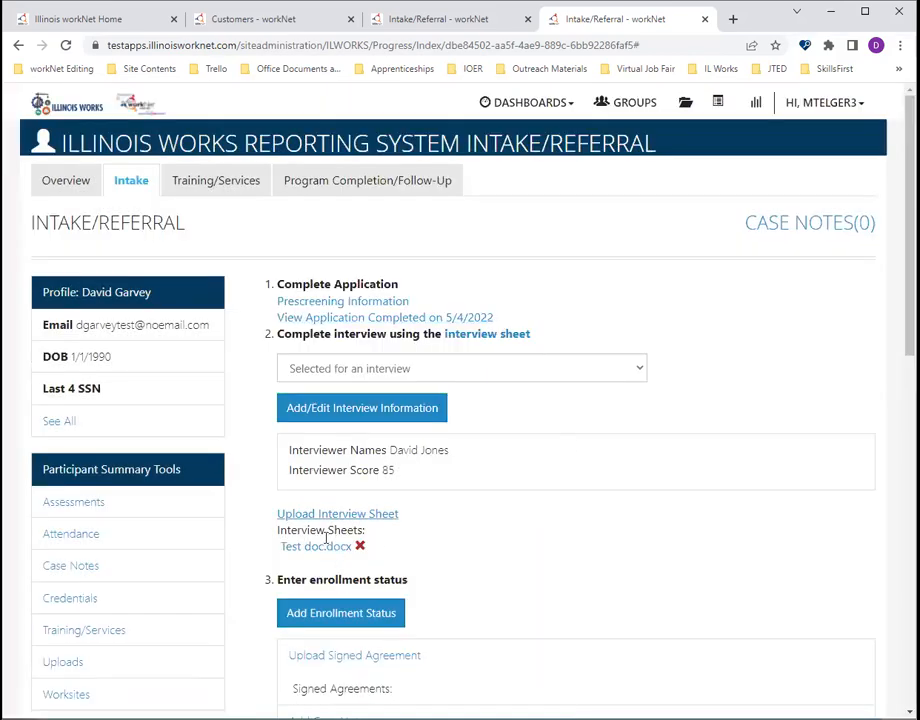
pyautogui.scroll(-3, 641, 550)
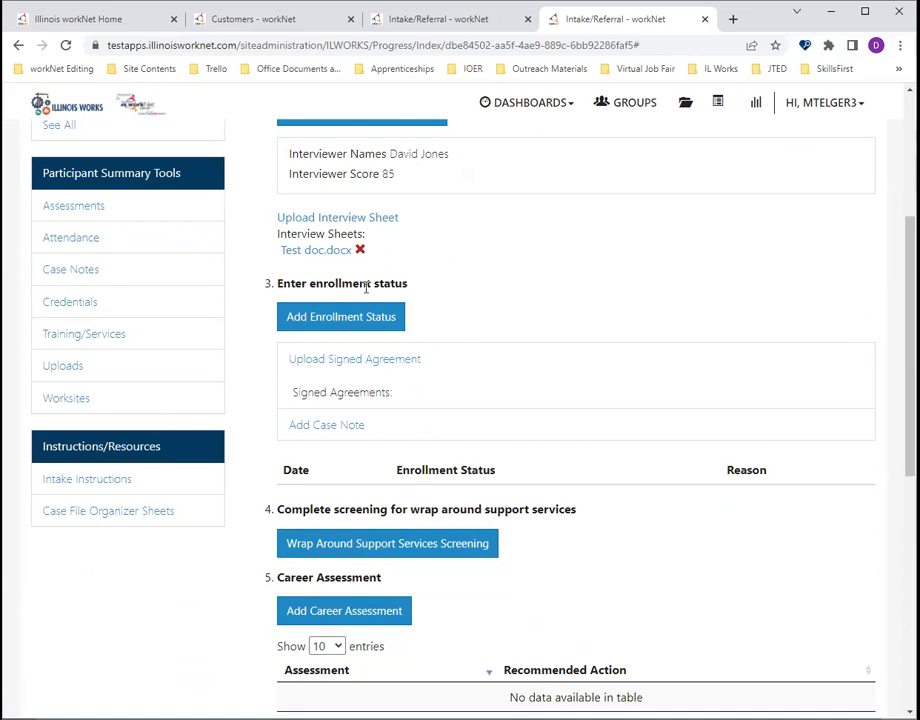
# - Add the enrollment status Enrolled with cohort "Cohort 1 - FY22" and save it
pyautogui.click(338, 320)
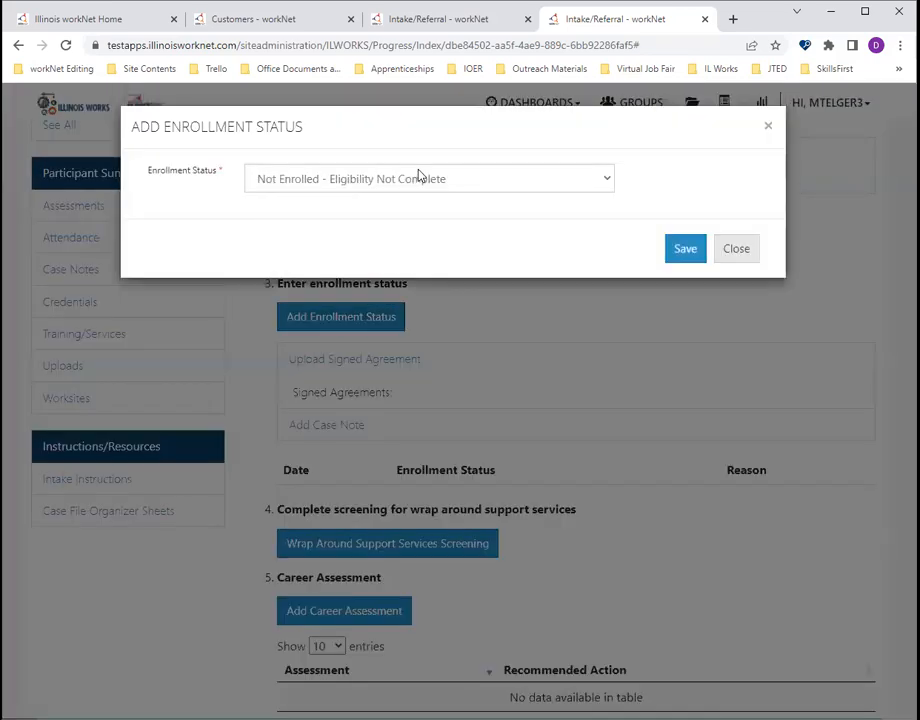
pyautogui.click(407, 180)
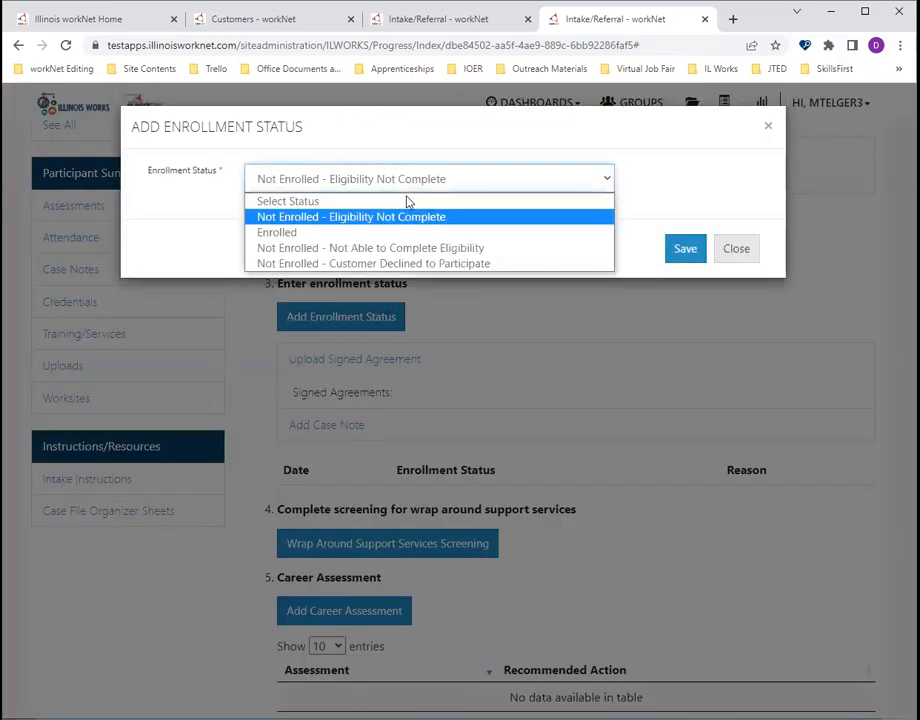
pyautogui.click(534, 235)
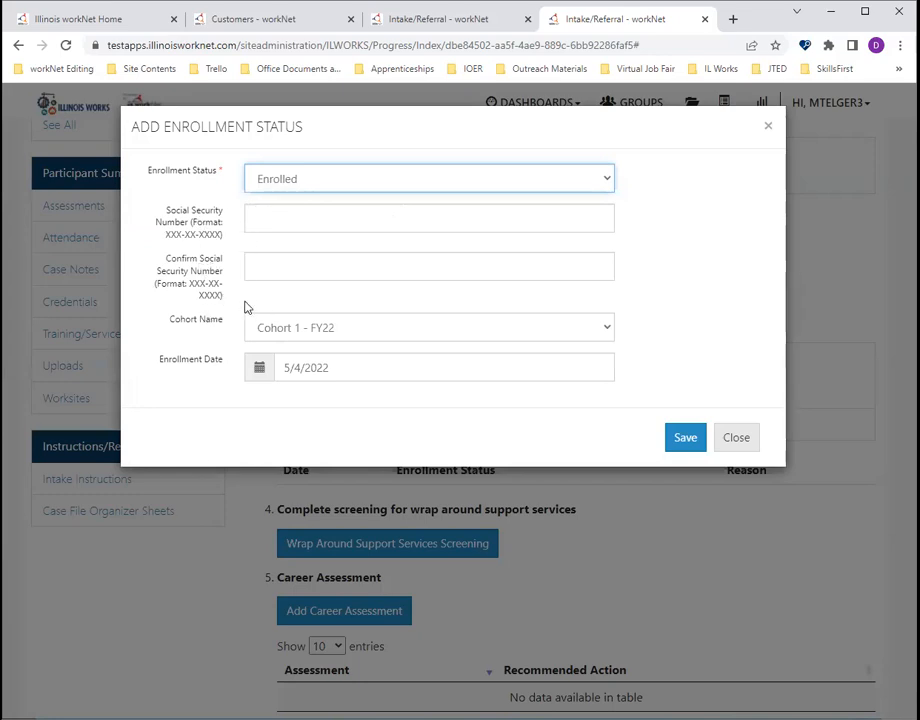
pyautogui.click(300, 330)
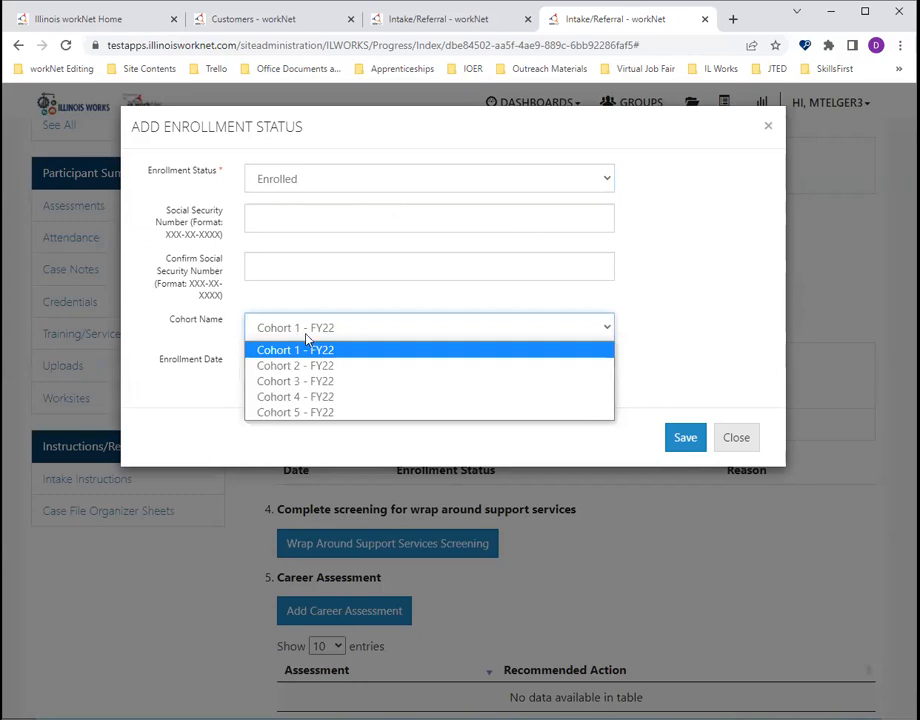
pyautogui.click(307, 346)
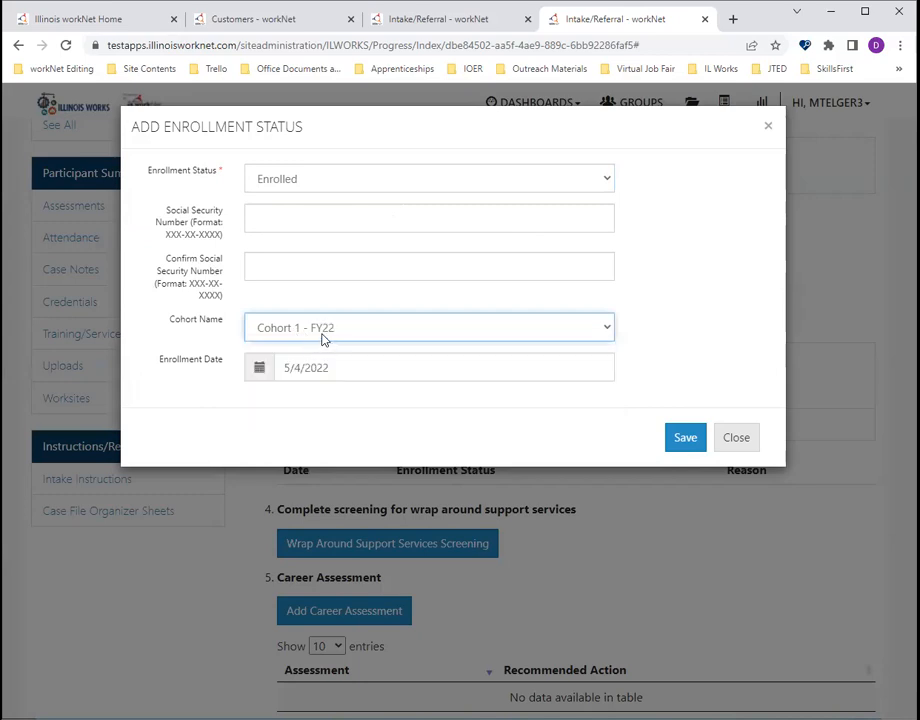
pyautogui.click(322, 337)
pyautogui.click(308, 351)
pyautogui.click(683, 440)
# - Open the case note form in the enrollment status section to view its fields, and close it without adding a note
pyautogui.scroll(-2, 643, 444)
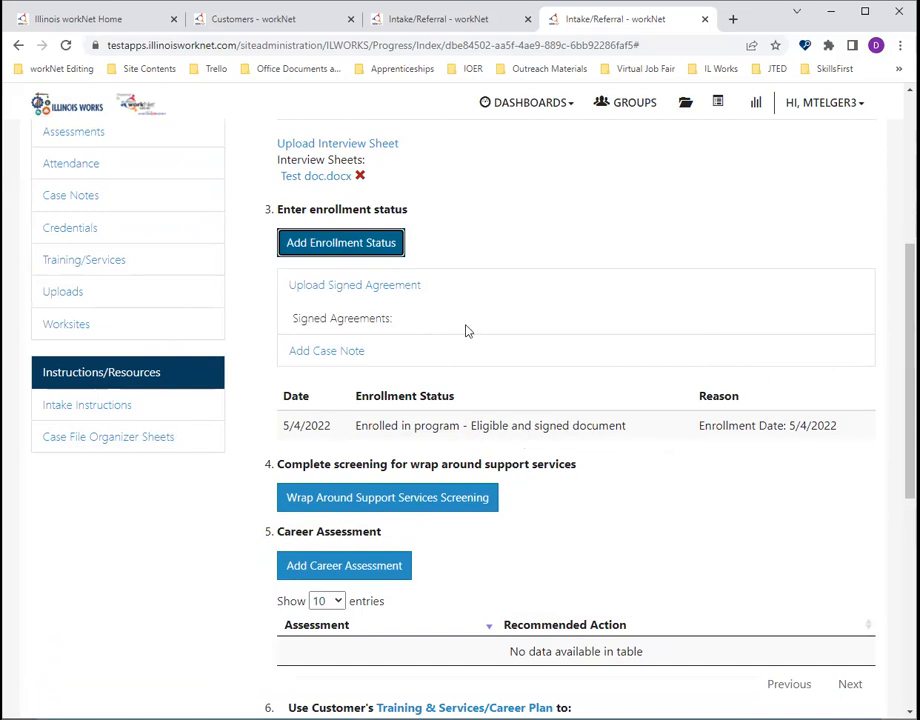
pyautogui.click(340, 352)
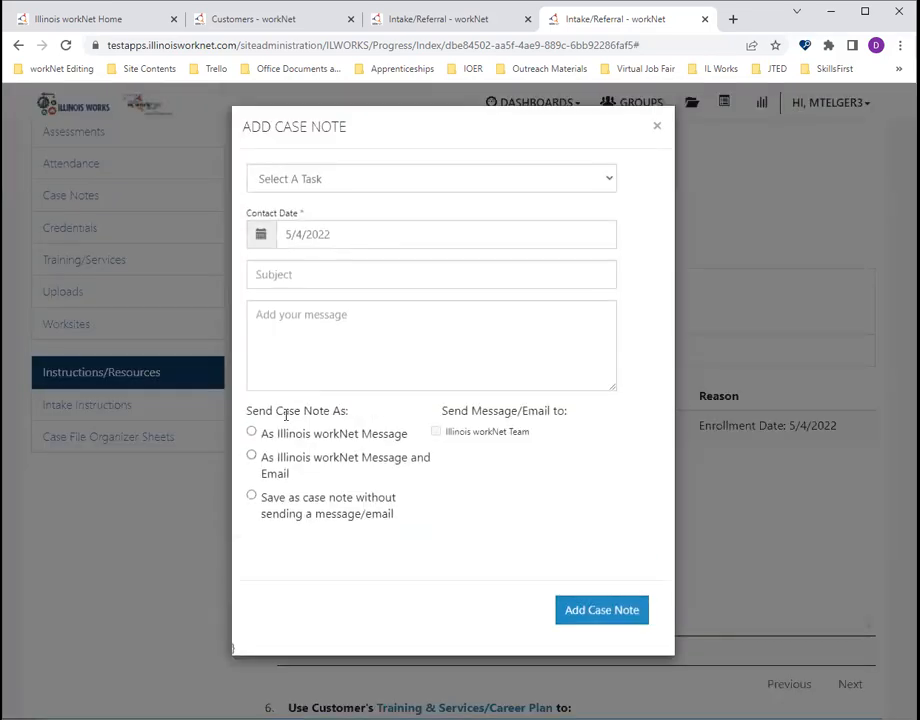
pyautogui.click(655, 126)
# - In the wrap around support services screening, answer Yes for apprenticeship application fees and reliable transportation, with Train as the primary form
pyautogui.scroll(-3, 509, 275)
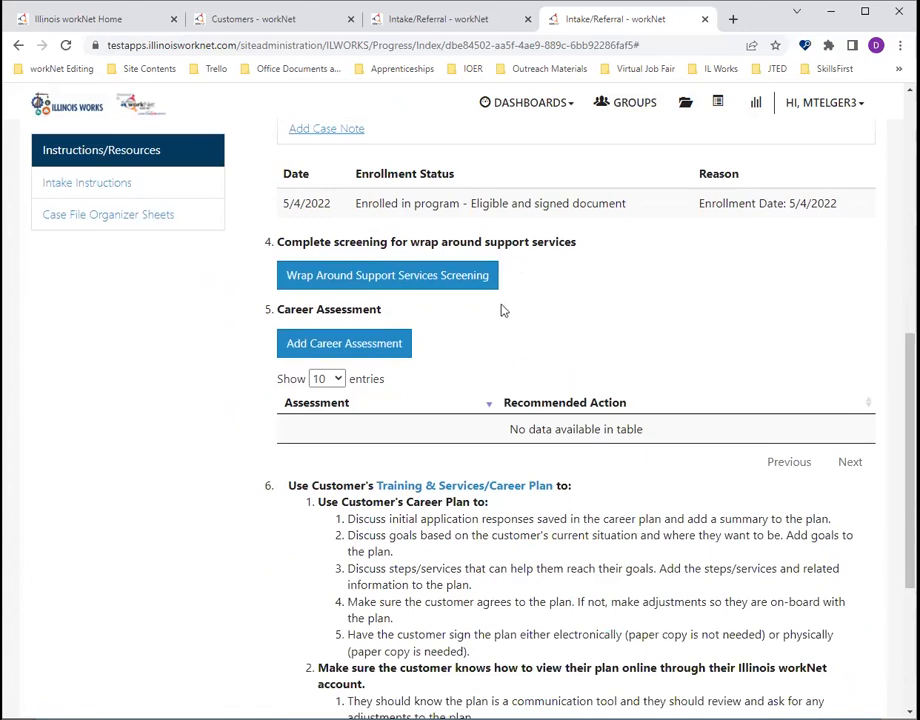
pyautogui.click(447, 290)
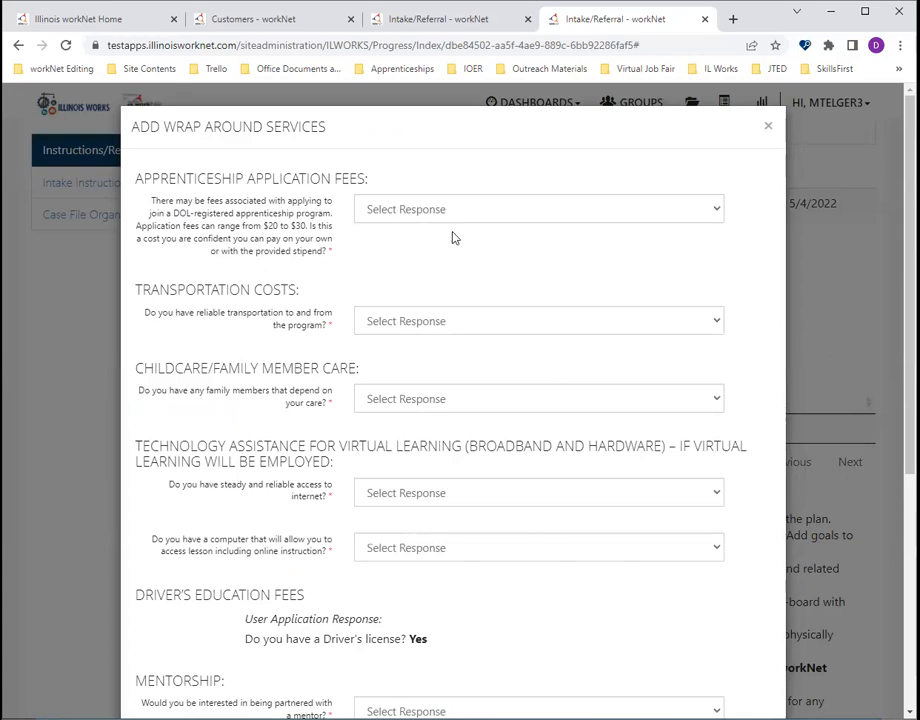
pyautogui.click(555, 212)
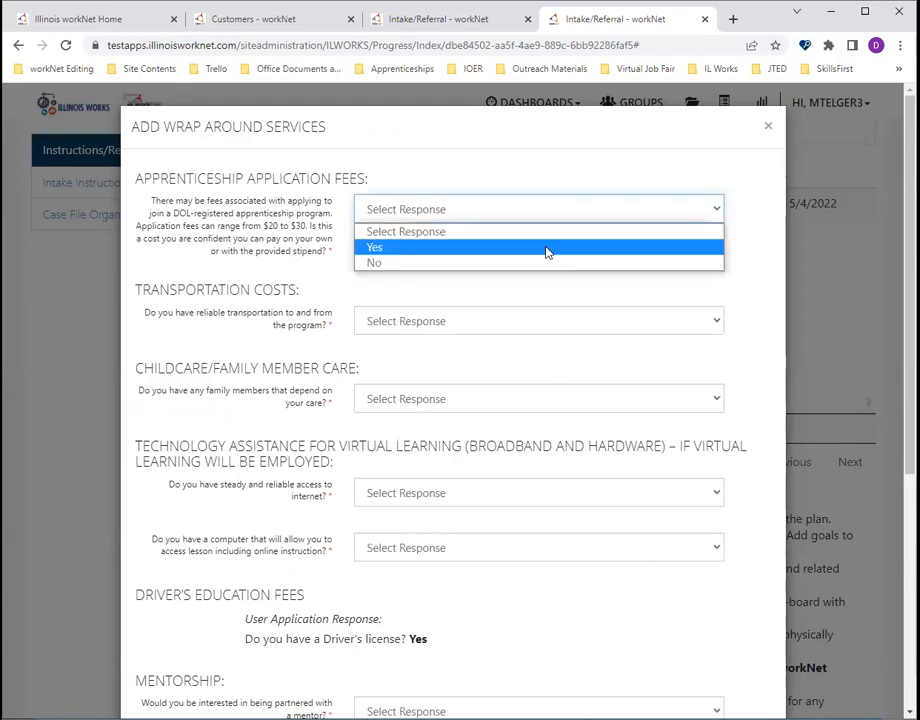
pyautogui.click(548, 250)
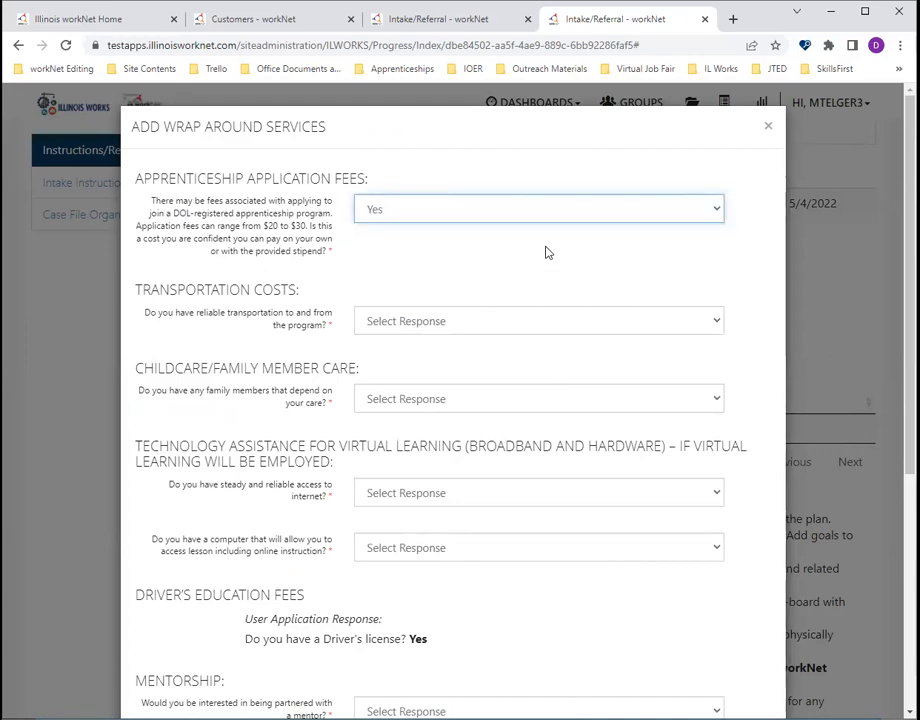
pyautogui.scroll(-1, 546, 250)
pyautogui.click(531, 249)
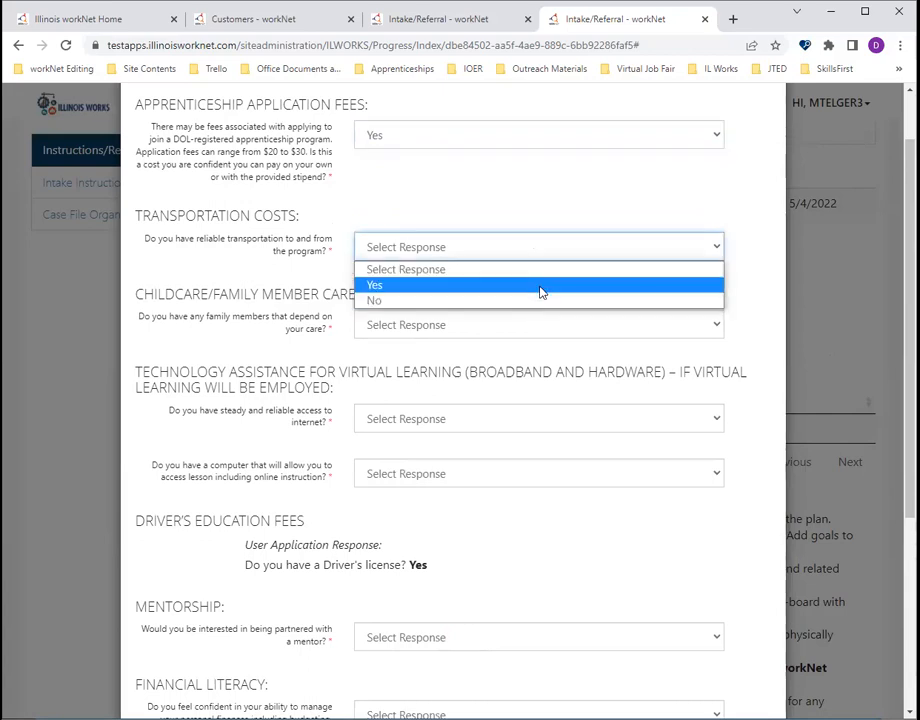
pyautogui.click(540, 286)
pyautogui.click(372, 319)
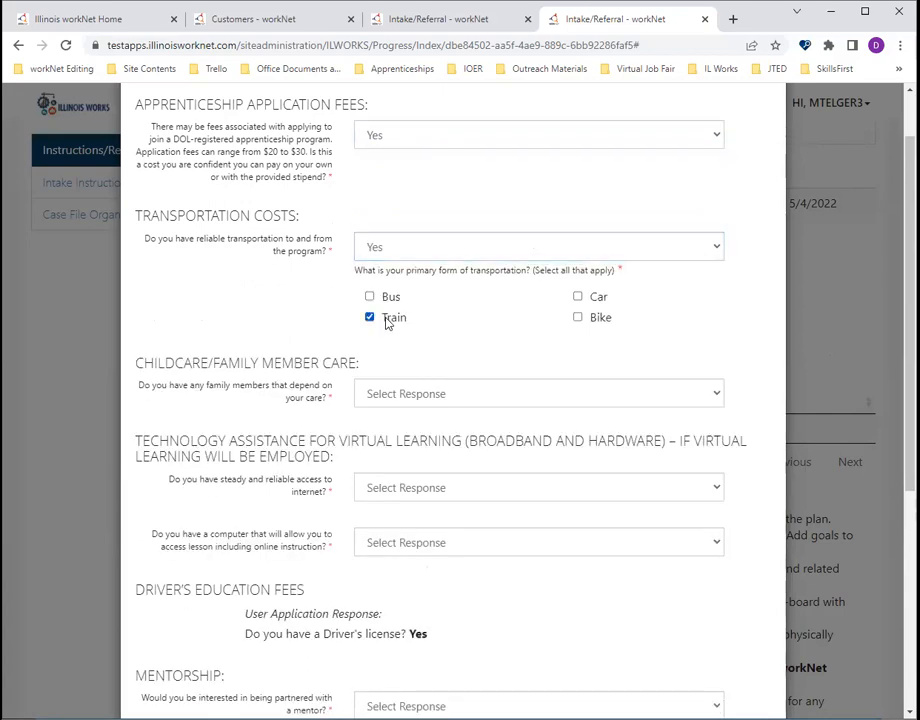
# - Answer No for family members depending on care, and Yes for both reliable internet access and a suitable computer
pyautogui.scroll(-2, 388, 322)
pyautogui.scroll(-1, 388, 322)
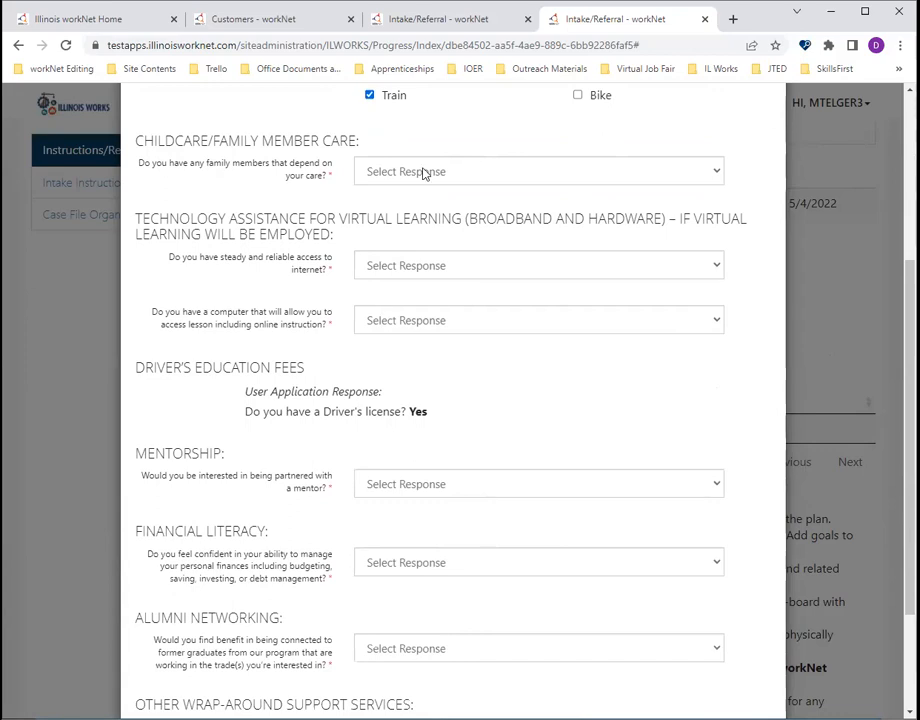
pyautogui.click(424, 174)
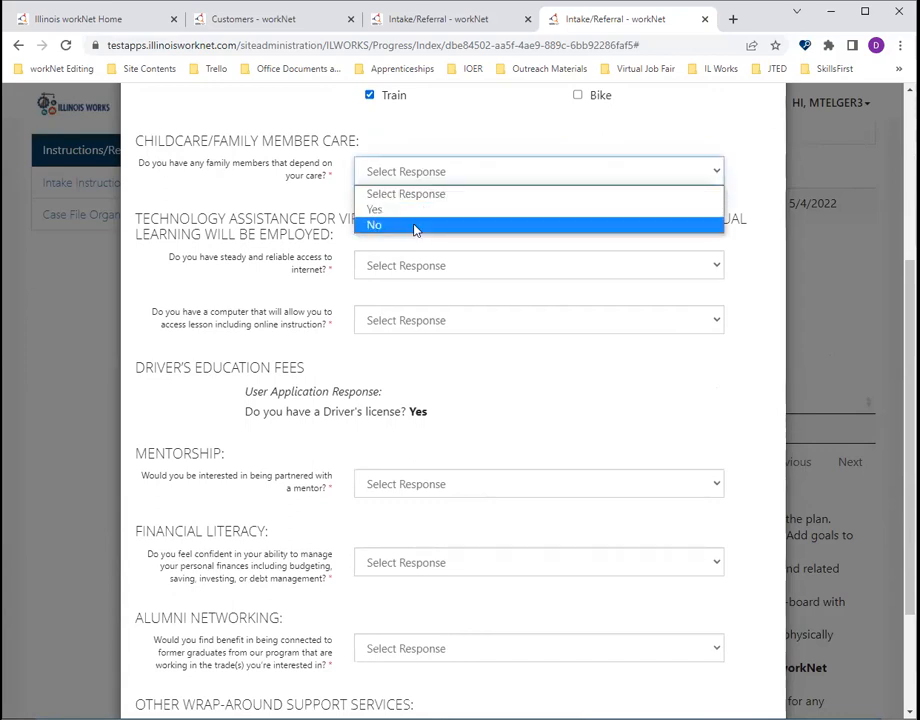
pyautogui.click(416, 226)
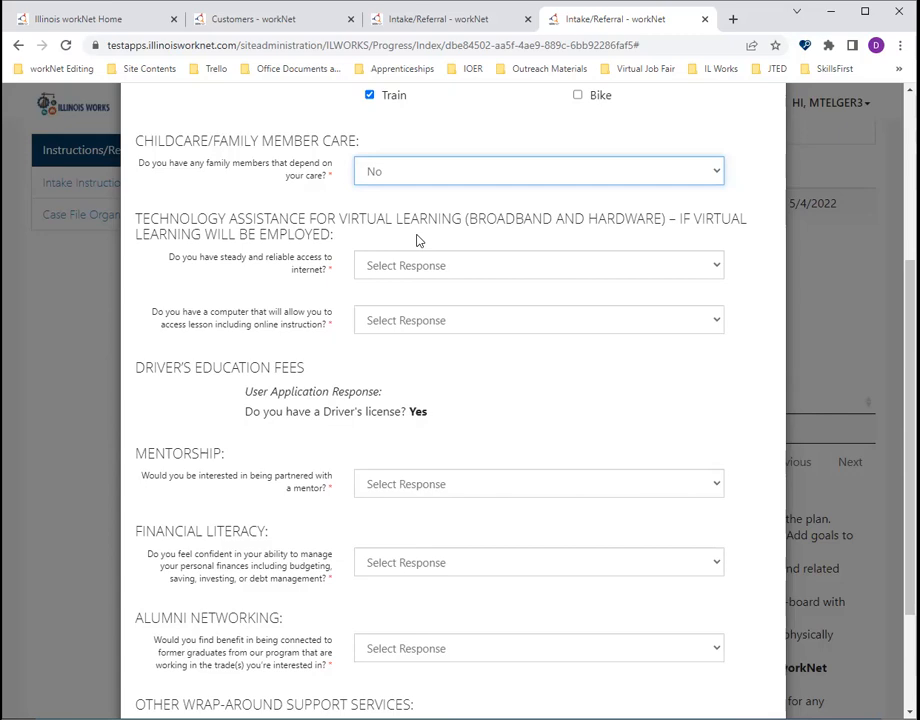
pyautogui.click(429, 265)
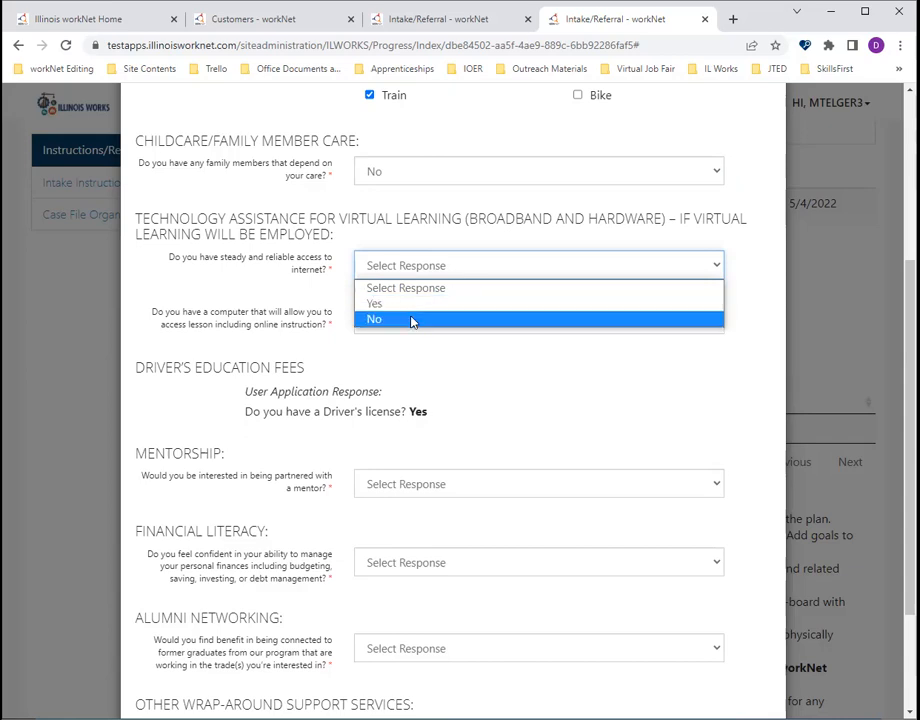
pyautogui.click(408, 305)
pyautogui.click(417, 321)
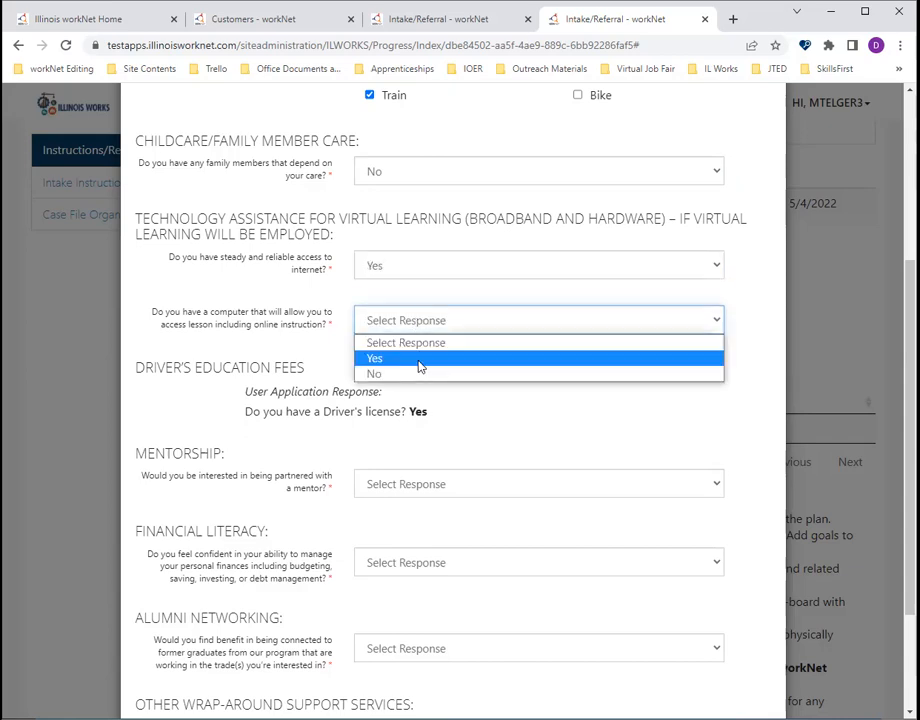
pyautogui.click(419, 362)
# - Answer Yes to the mentorship and financial literacy questions in the screening
pyautogui.scroll(-3, 302, 352)
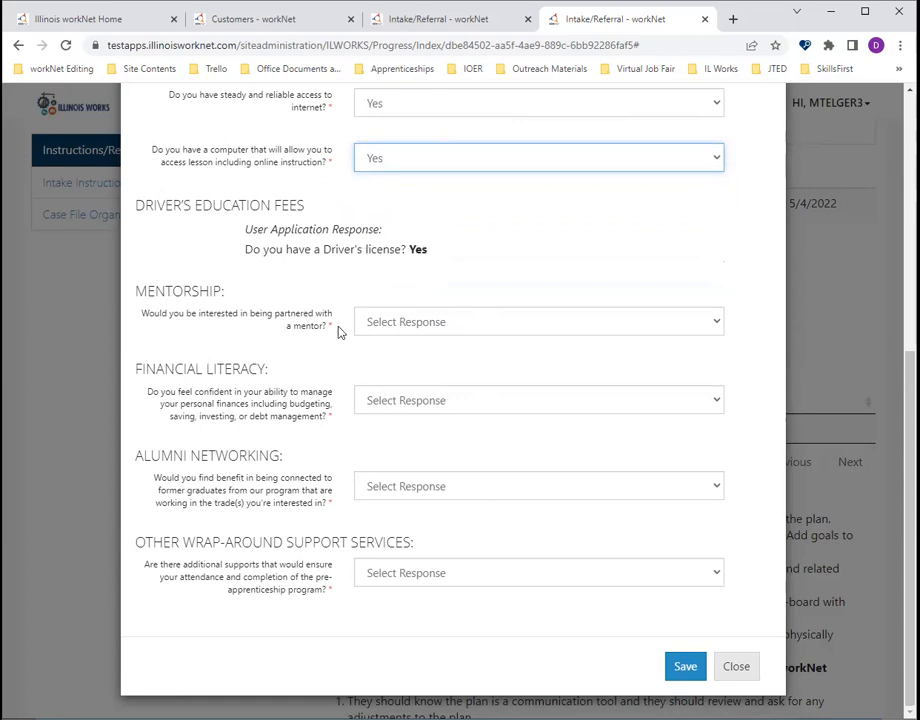
pyautogui.click(461, 327)
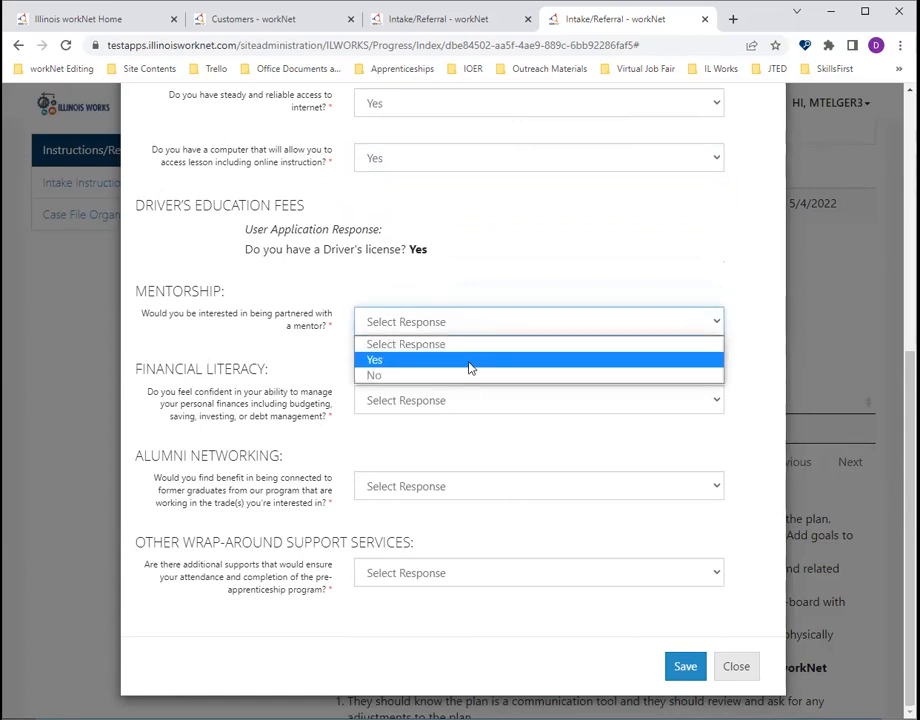
pyautogui.click(471, 366)
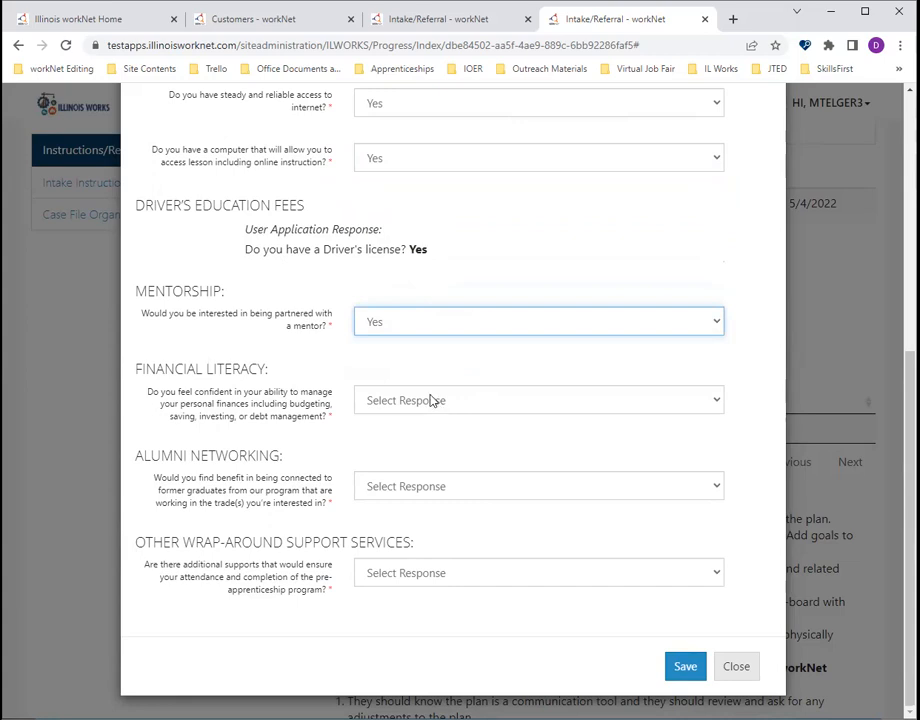
pyautogui.click(432, 400)
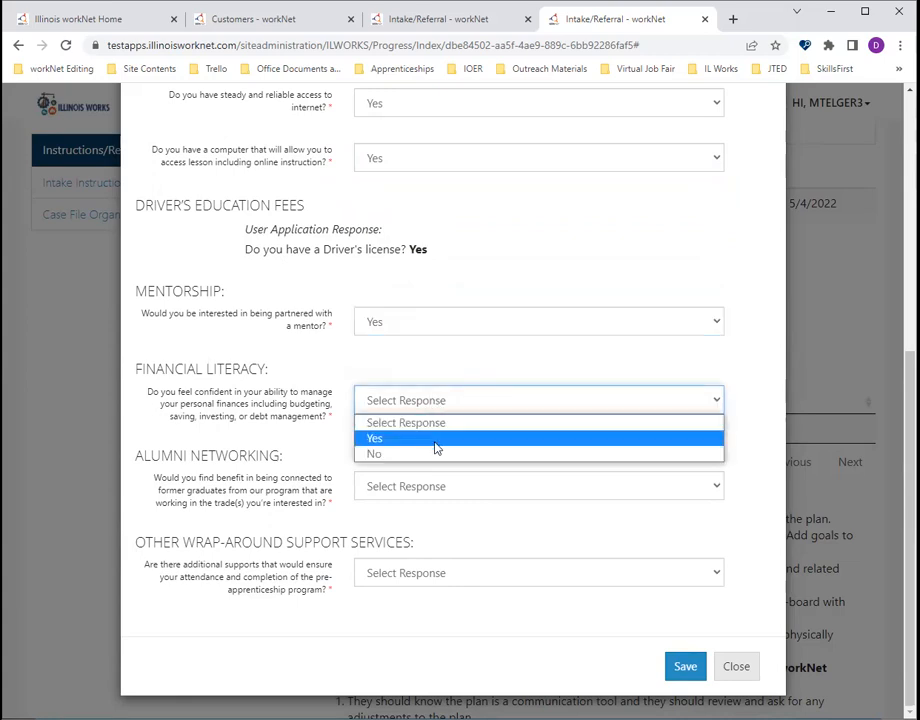
pyautogui.click(435, 440)
# - Answer Yes to the alumni networking and additional supports questions, save the screening and acknowledge the career plan message
pyautogui.click(495, 487)
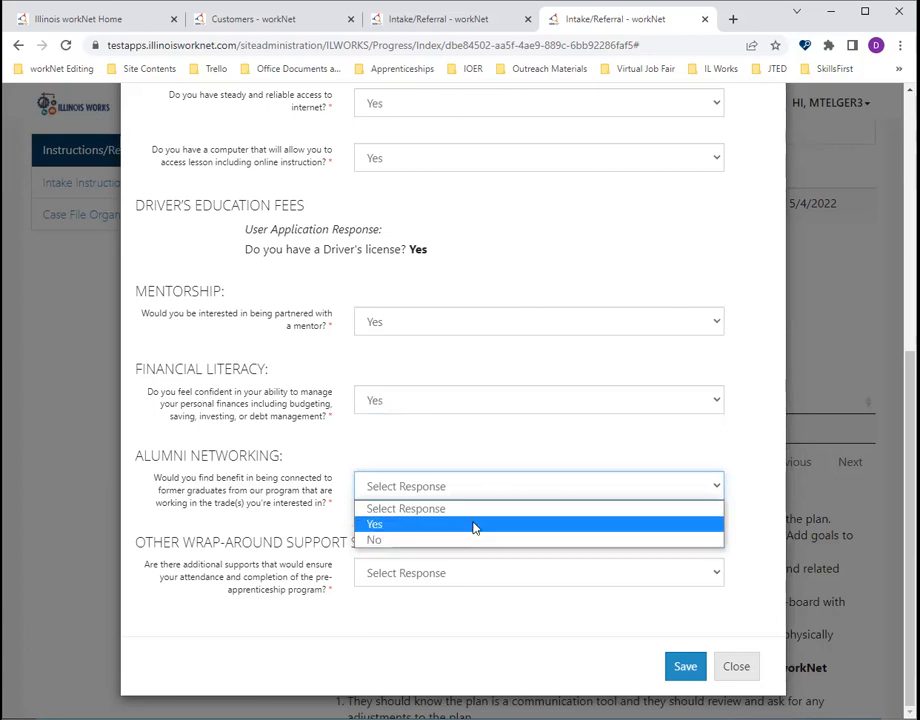
pyautogui.click(475, 525)
pyautogui.click(378, 575)
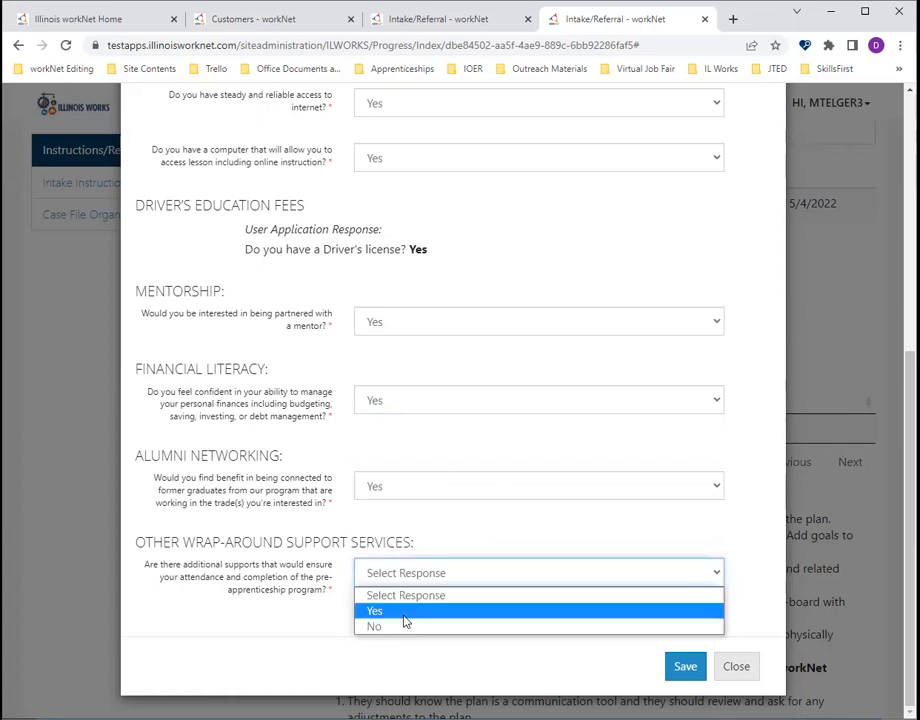
pyautogui.click(380, 610)
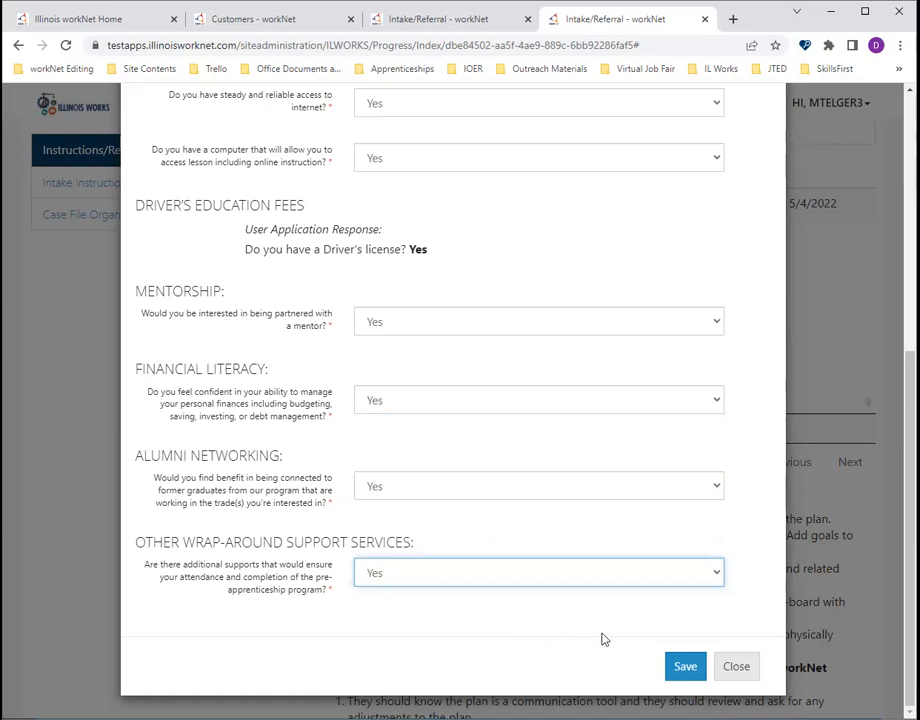
pyautogui.click(687, 667)
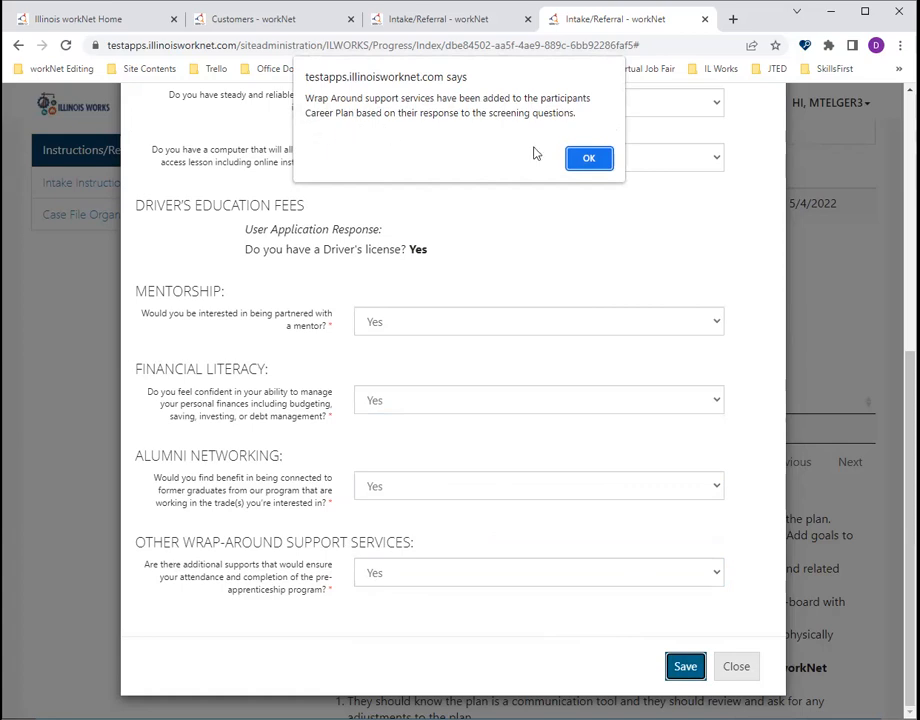
pyautogui.click(580, 159)
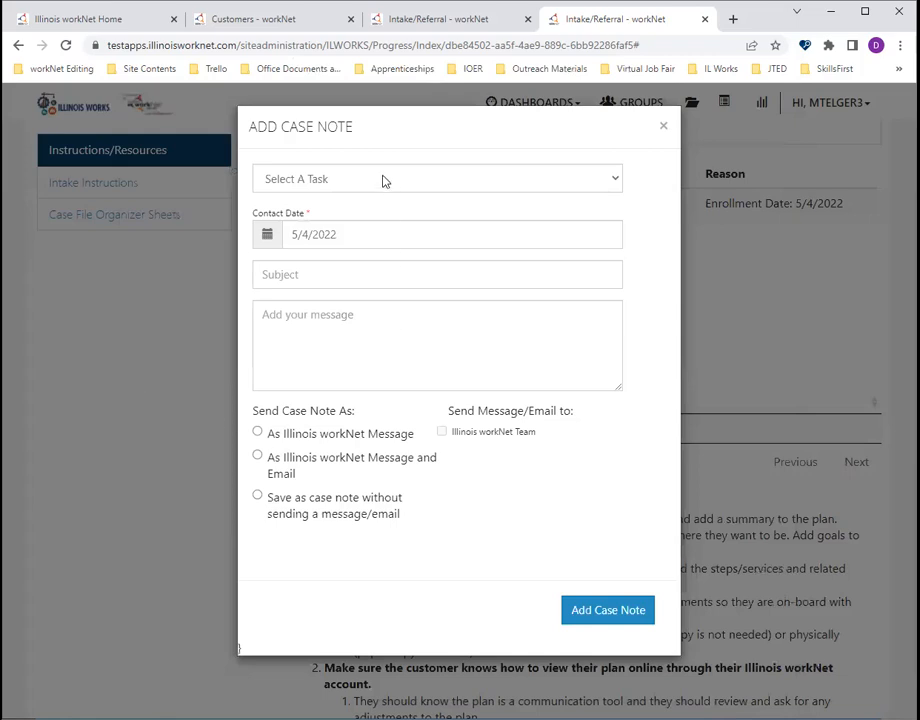
# - Set the case note's task to General and its subject to "Case Note for wrap around services"
pyautogui.click(382, 180)
pyautogui.click(350, 242)
pyautogui.write('A')
pyautogui.press('BackSpace')
pyautogui.write('Case Note ')
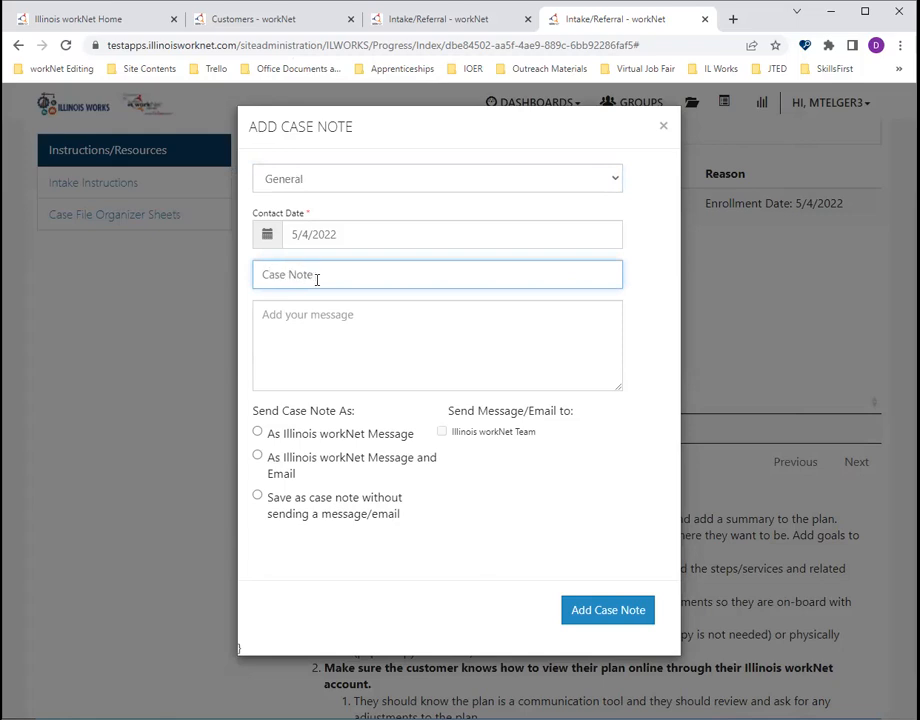
pyautogui.write('for wrap around services')
# - Copy the subject text into the case note's message and add the note without sending a message or email
pyautogui.hotkey('ctrl', 'a')
pyautogui.hotkey('ctrl', 'c')
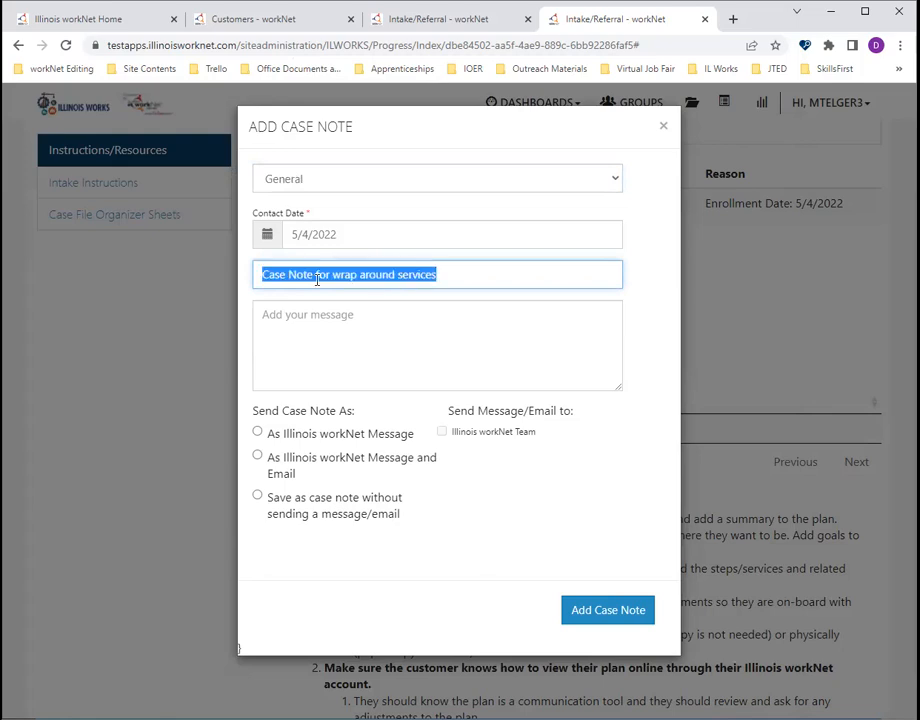
pyautogui.click(353, 350)
pyautogui.hotkey('ctrl', 'v')
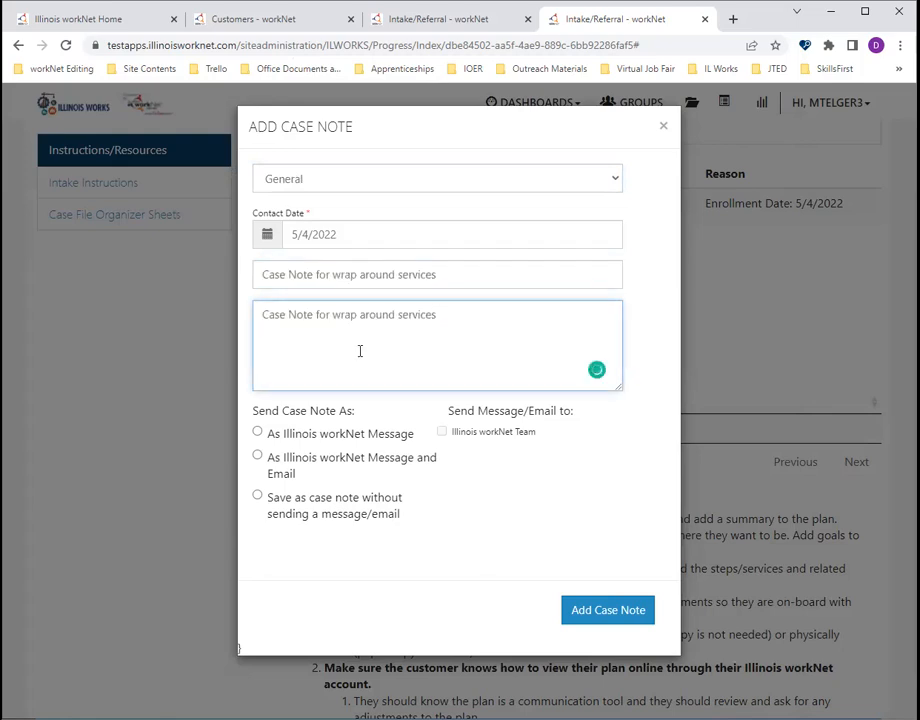
pyautogui.click(261, 503)
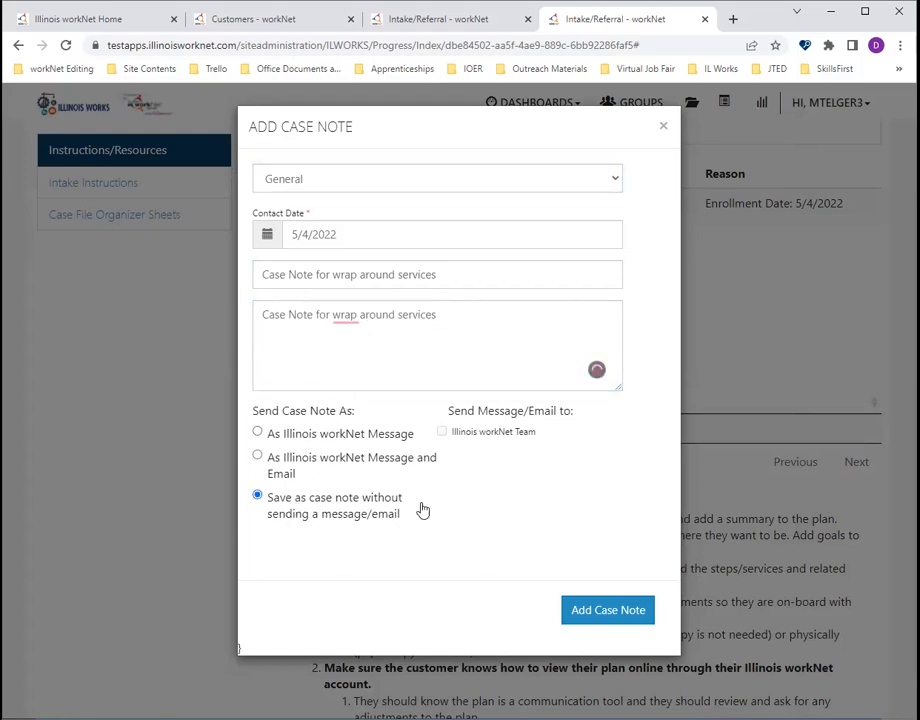
pyautogui.click(608, 612)
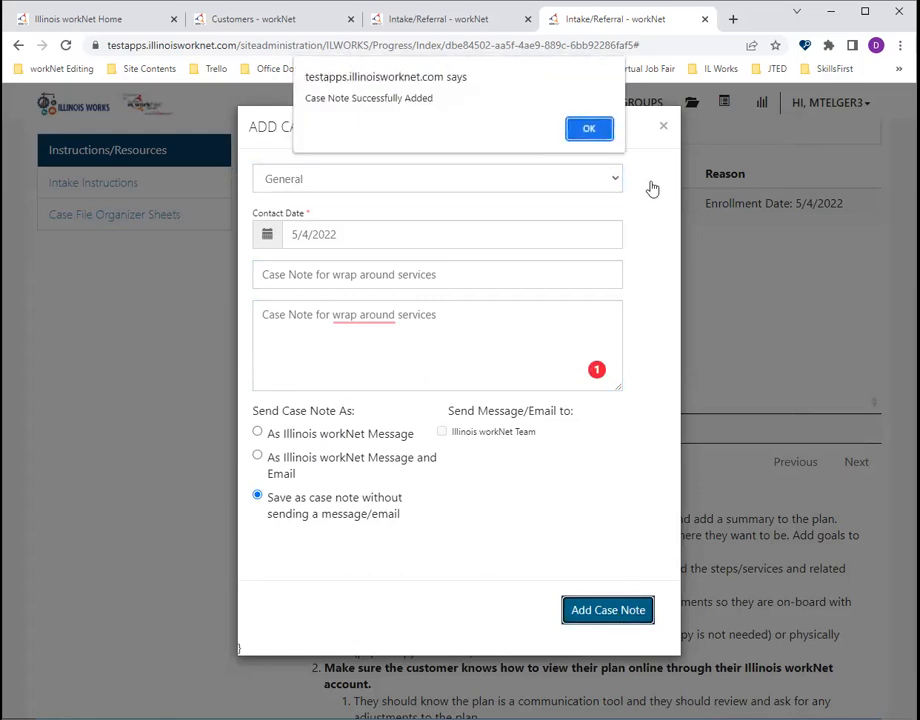
pyautogui.click(598, 131)
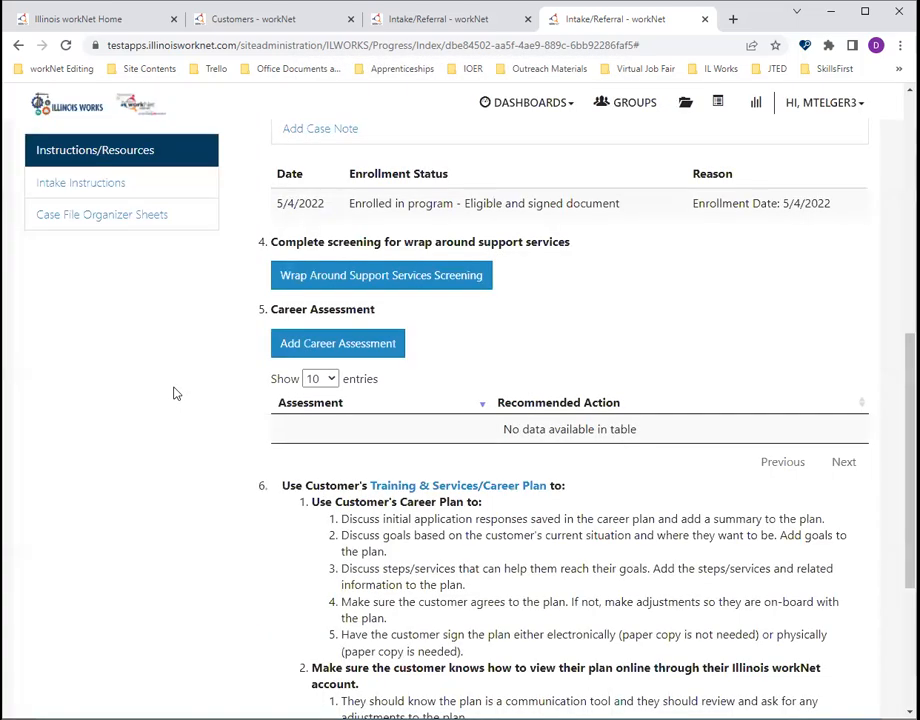
# - Start a career assessment, answering Yes for an up-to-date resume, No for job interview experience and Yes for immediate apprenticeship availability
pyautogui.click(320, 346)
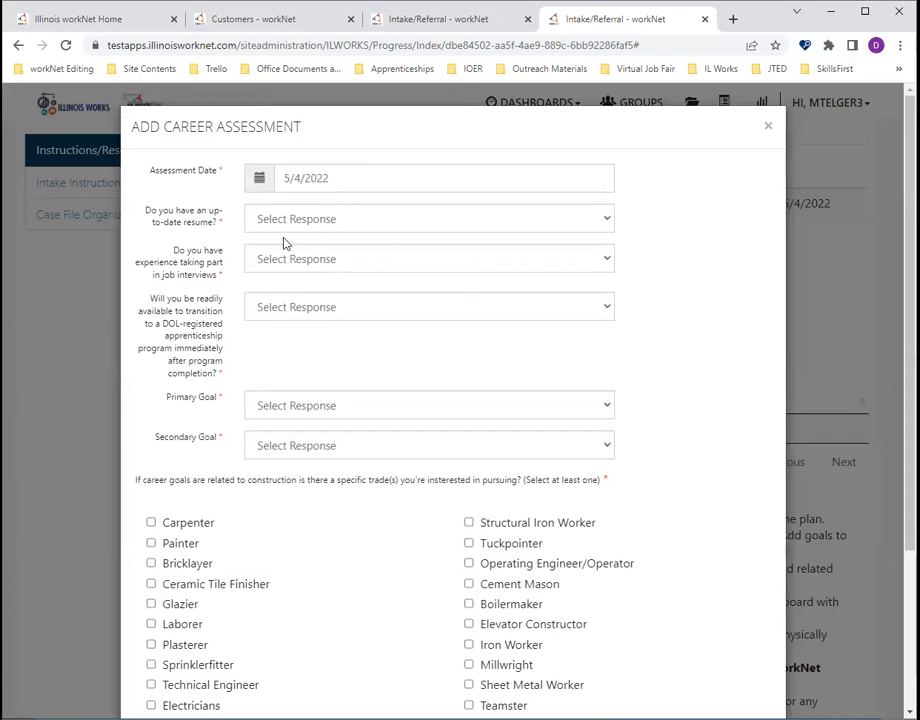
pyautogui.scroll(-1, 660, 258)
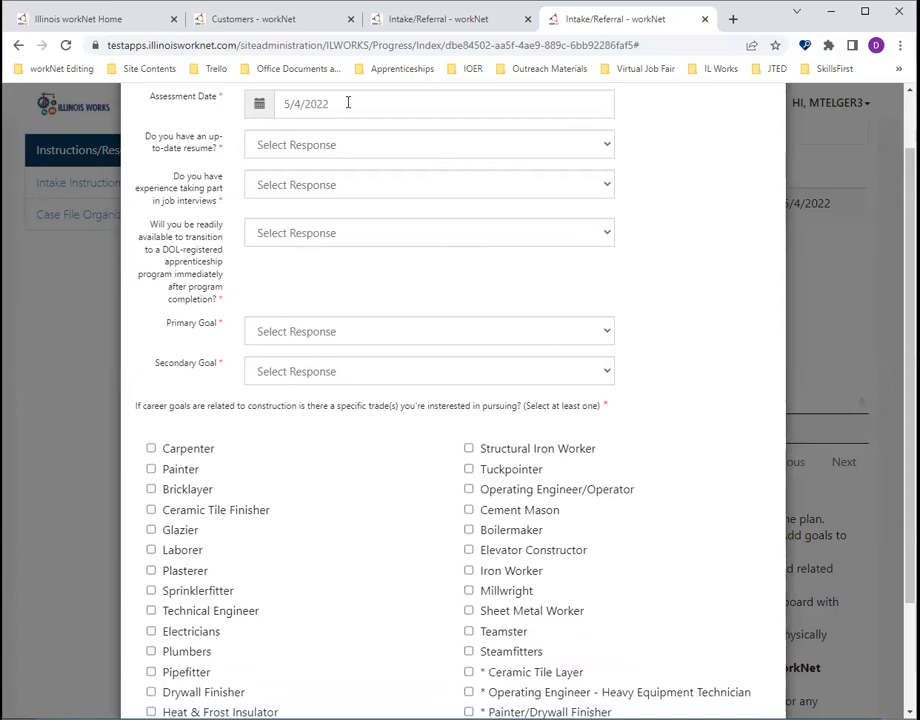
pyautogui.click(380, 148)
pyautogui.click(381, 185)
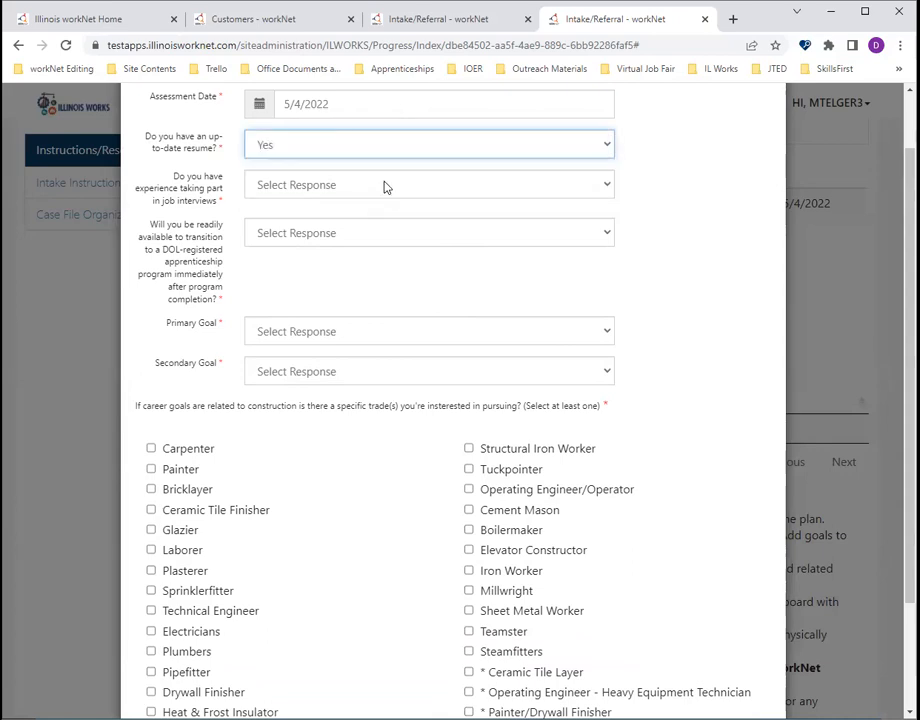
pyautogui.click(383, 187)
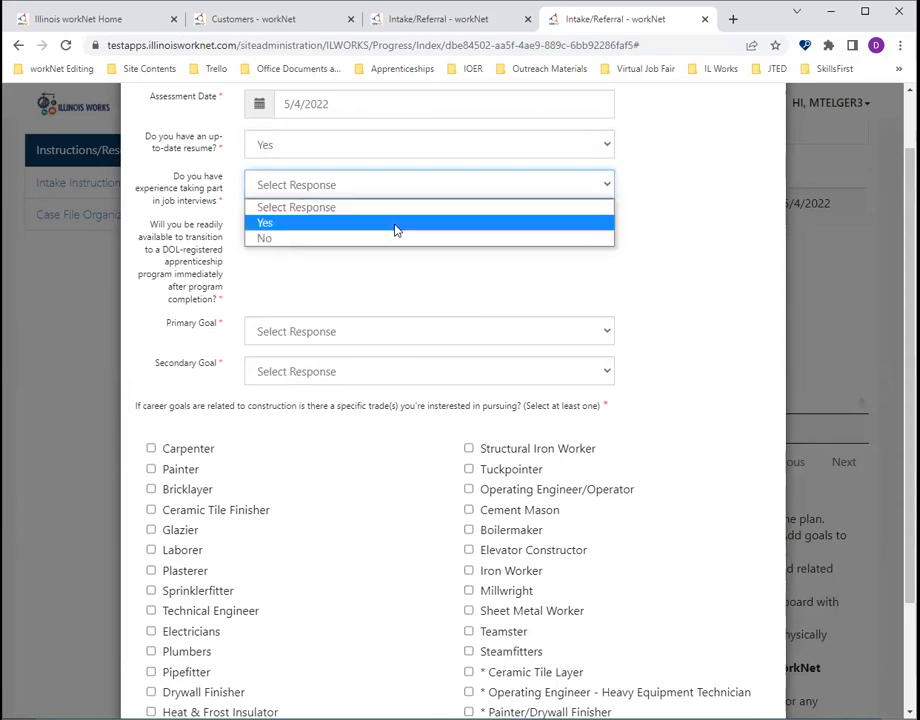
pyautogui.click(386, 239)
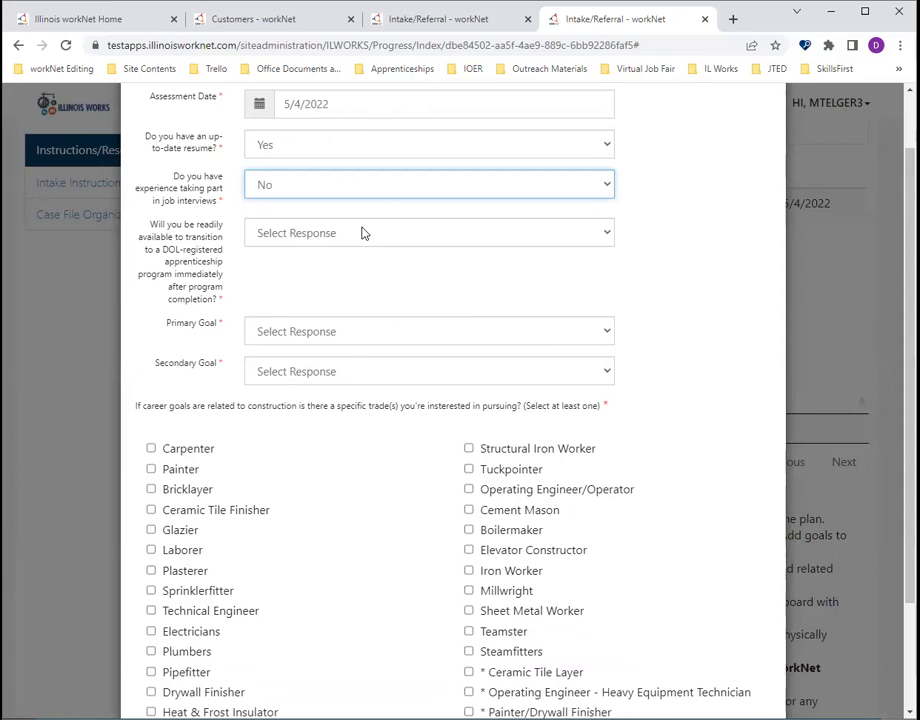
pyautogui.click(364, 234)
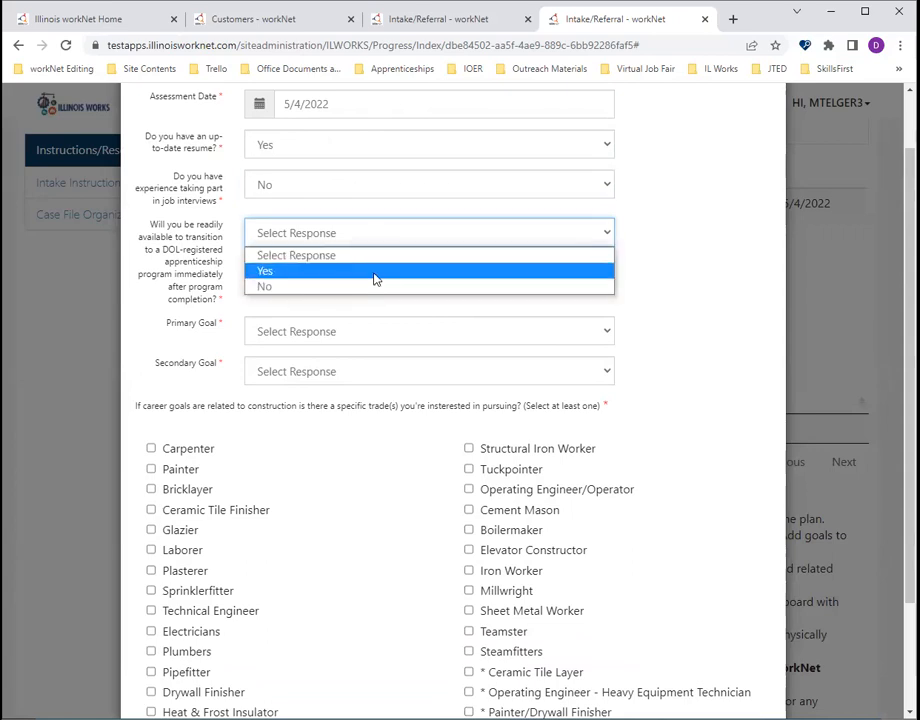
pyautogui.click(374, 272)
# - Set the primary goal to DOL Registered Apprenticeship - Union and the secondary goal to DOL Registered Apprenticeship - Non-Union
pyautogui.click(324, 332)
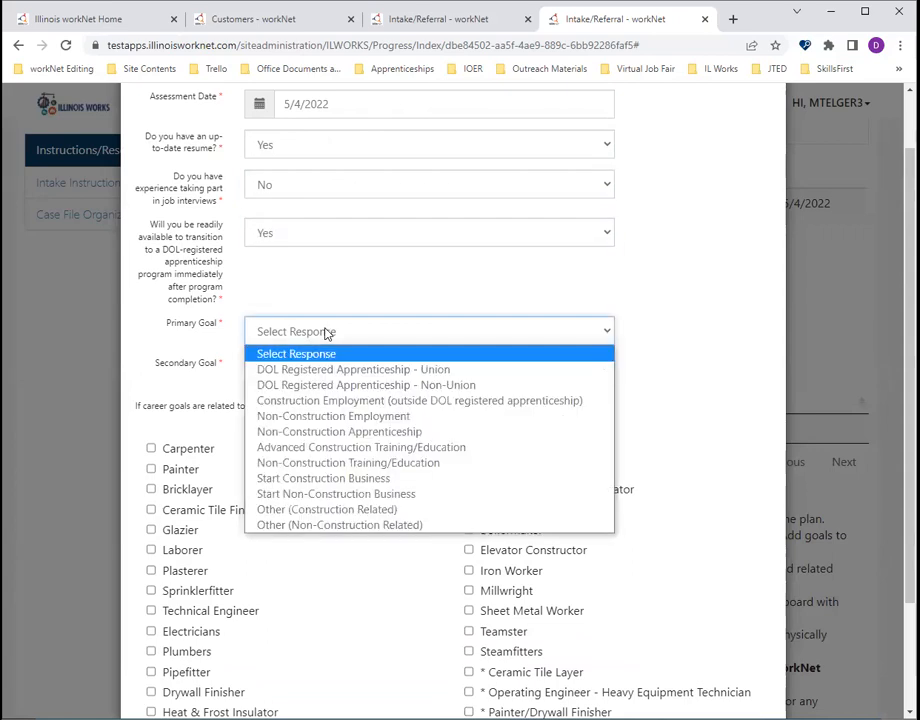
pyautogui.click(501, 372)
pyautogui.click(495, 371)
pyautogui.click(490, 430)
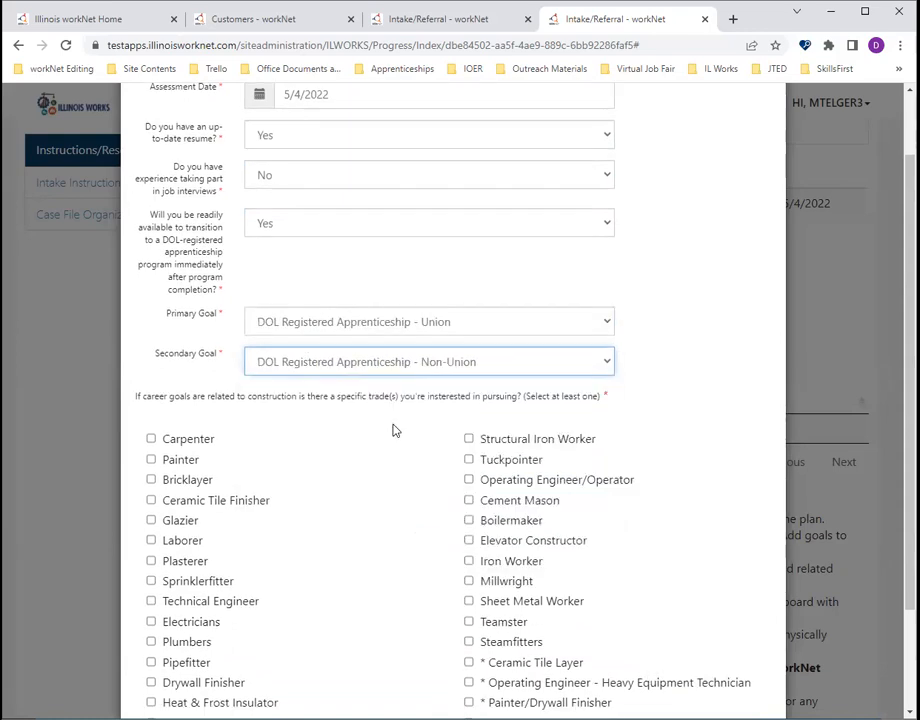
# - Mark Machinery Mover, Rigger, & Erector, Boilermaker and Painter/Drywall Finisher as trades of interest and save the career assessment
pyautogui.scroll(-2, 394, 429)
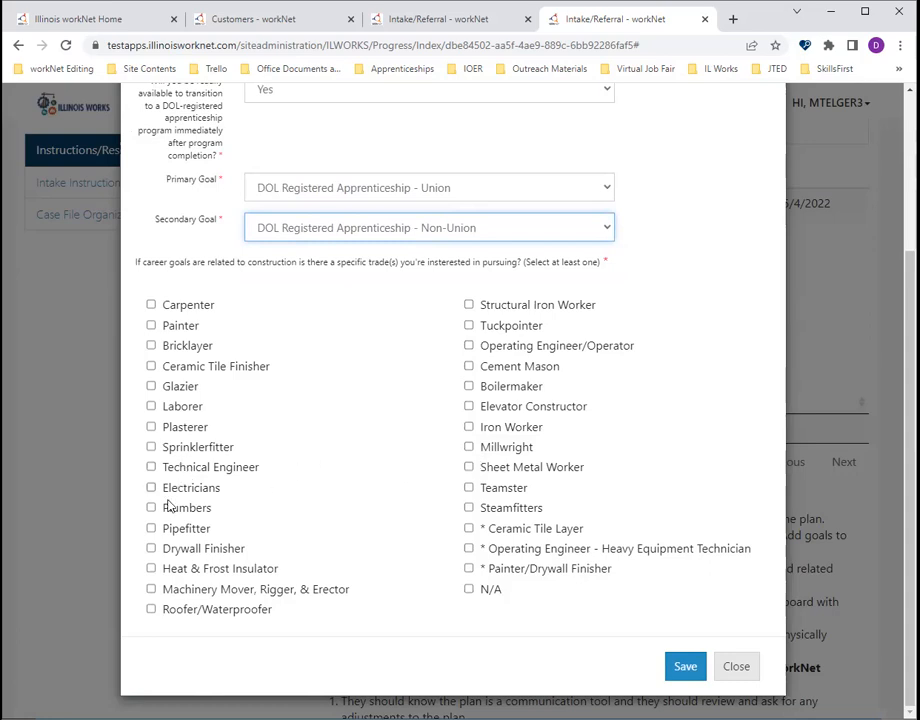
pyautogui.click(151, 589)
pyautogui.click(469, 386)
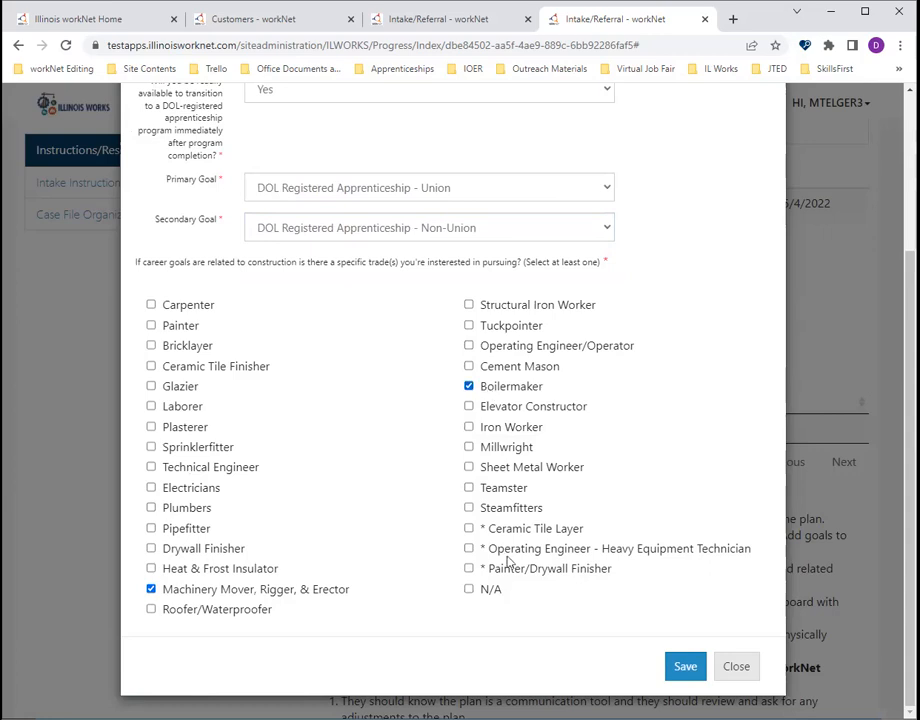
pyautogui.click(470, 568)
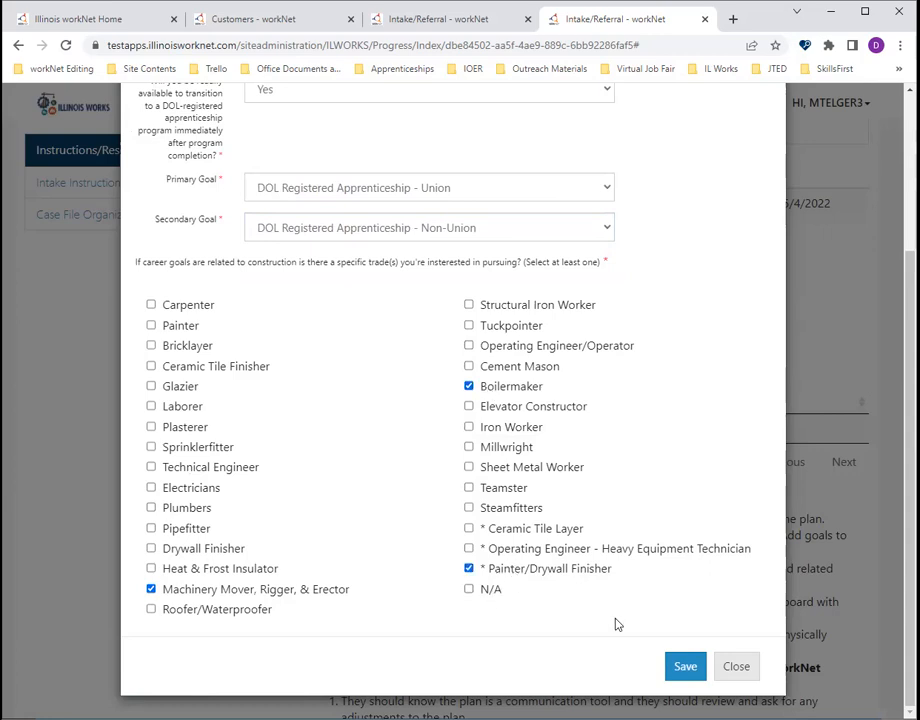
pyautogui.click(686, 668)
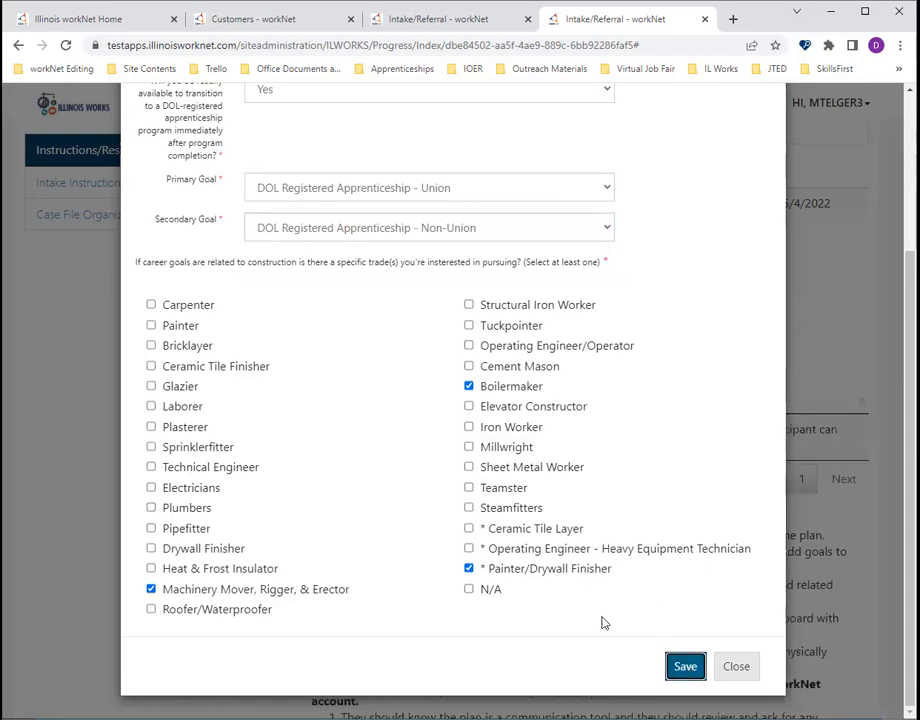
# - Save the completed career assessment once more and close its form
pyautogui.scroll(1, 671, 618)
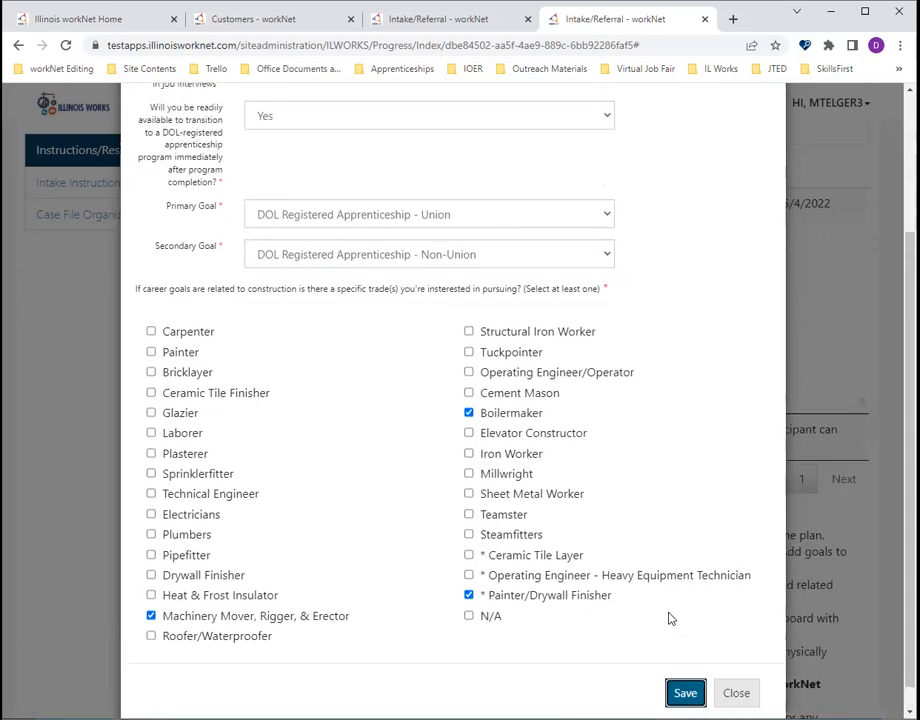
pyautogui.scroll(2, 671, 618)
pyautogui.scroll(-3, 672, 618)
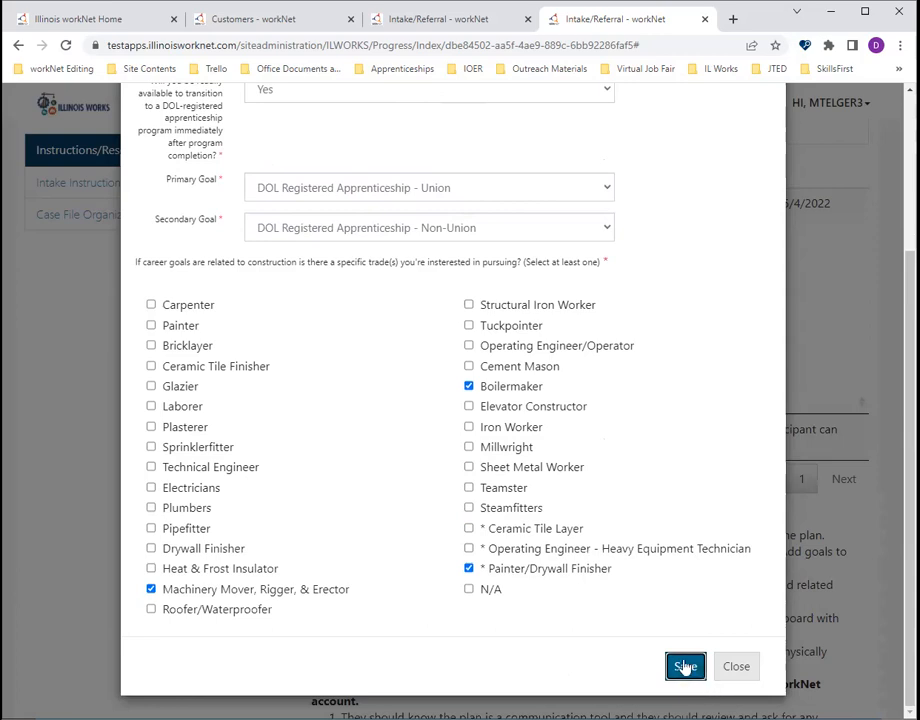
pyautogui.click(684, 663)
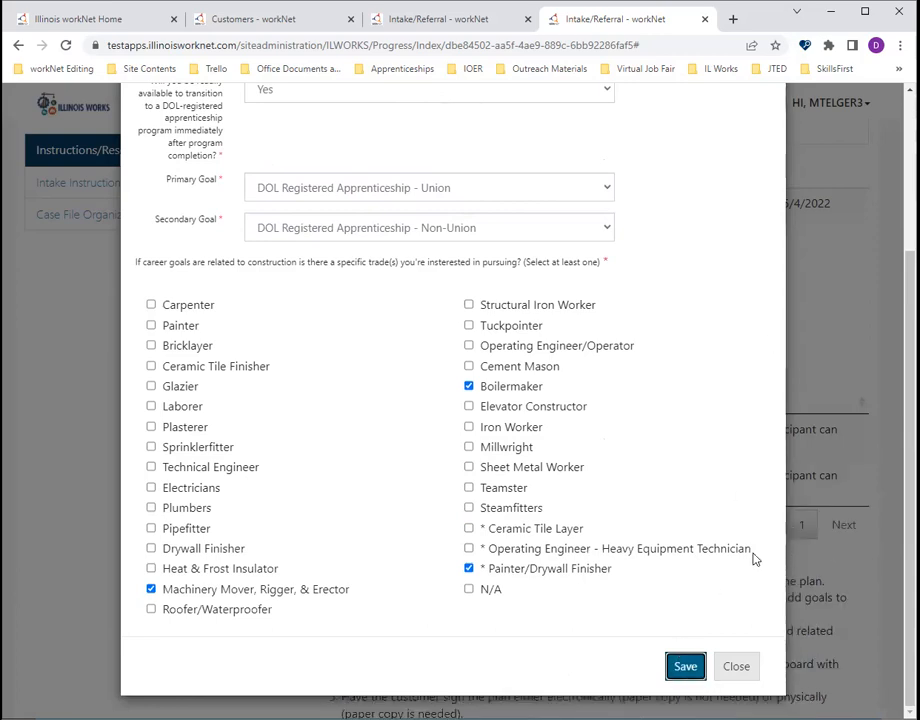
pyautogui.click(740, 666)
# - Confirm that the customer was shown the career plan's features and access, and go to their Training & Services/Career Plan
pyautogui.scroll(-2, 581, 429)
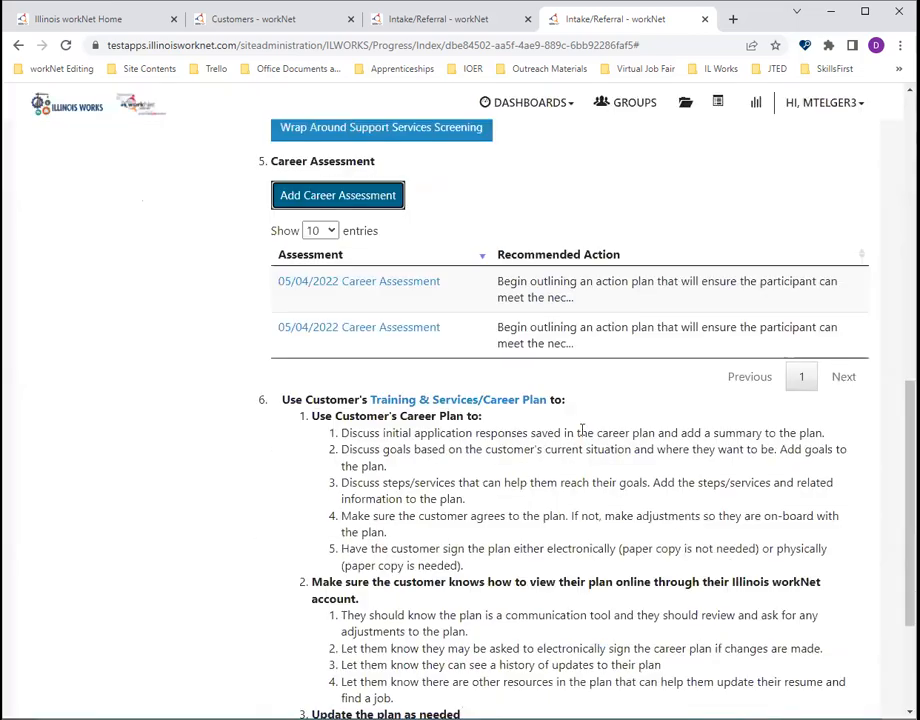
pyautogui.scroll(1, 372, 400)
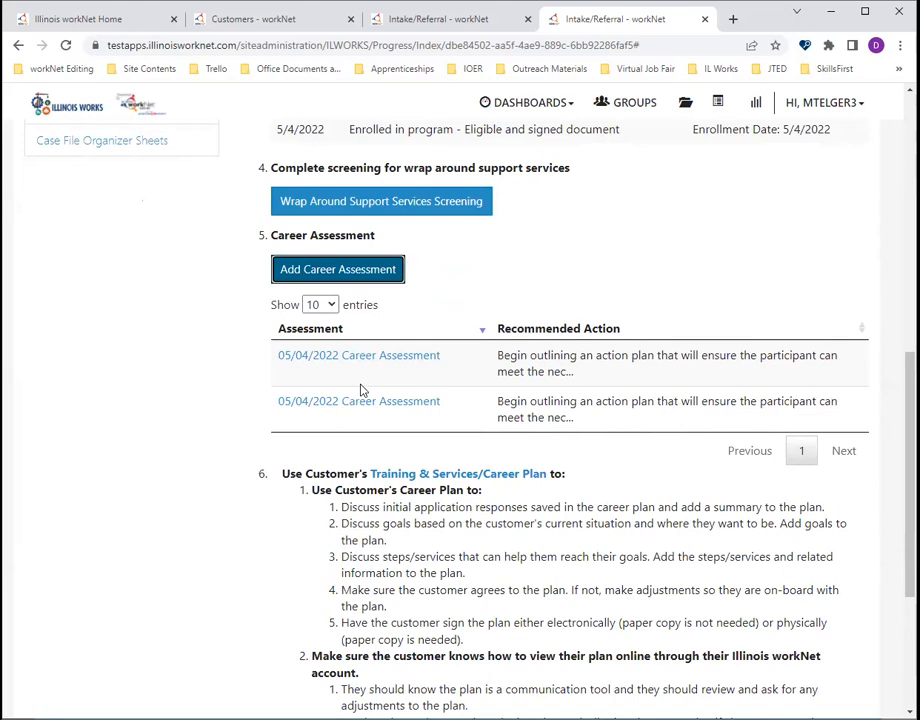
pyautogui.scroll(-1, 361, 388)
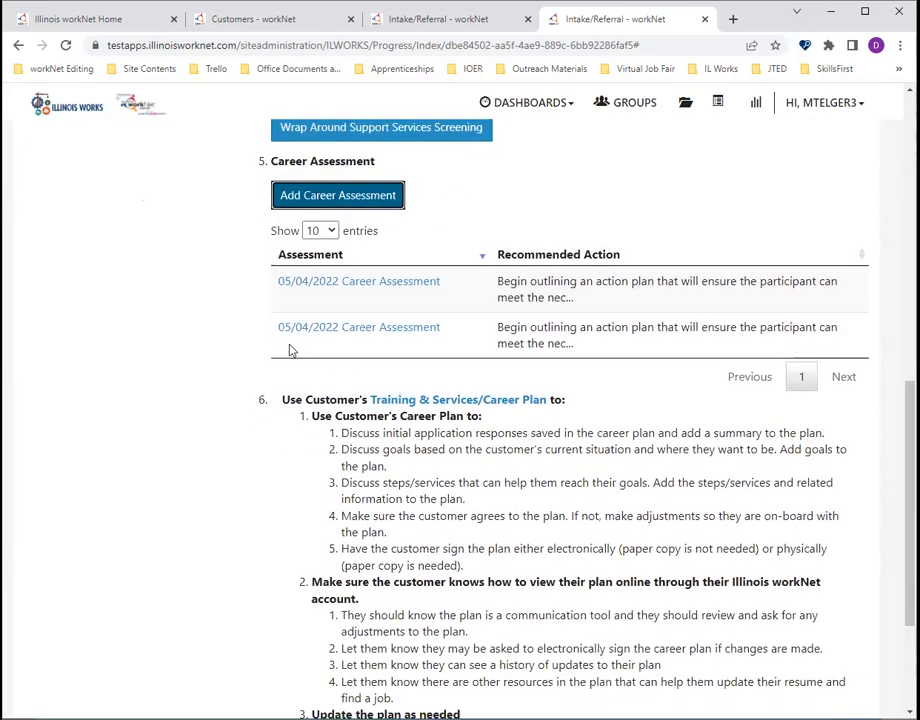
pyautogui.scroll(-3, 256, 353)
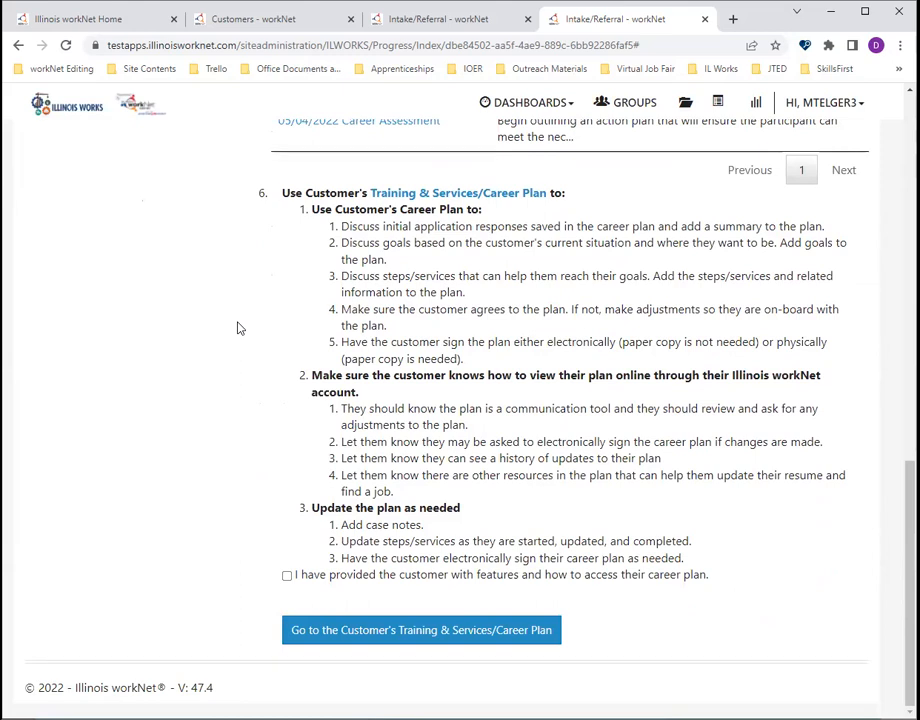
pyautogui.click(287, 578)
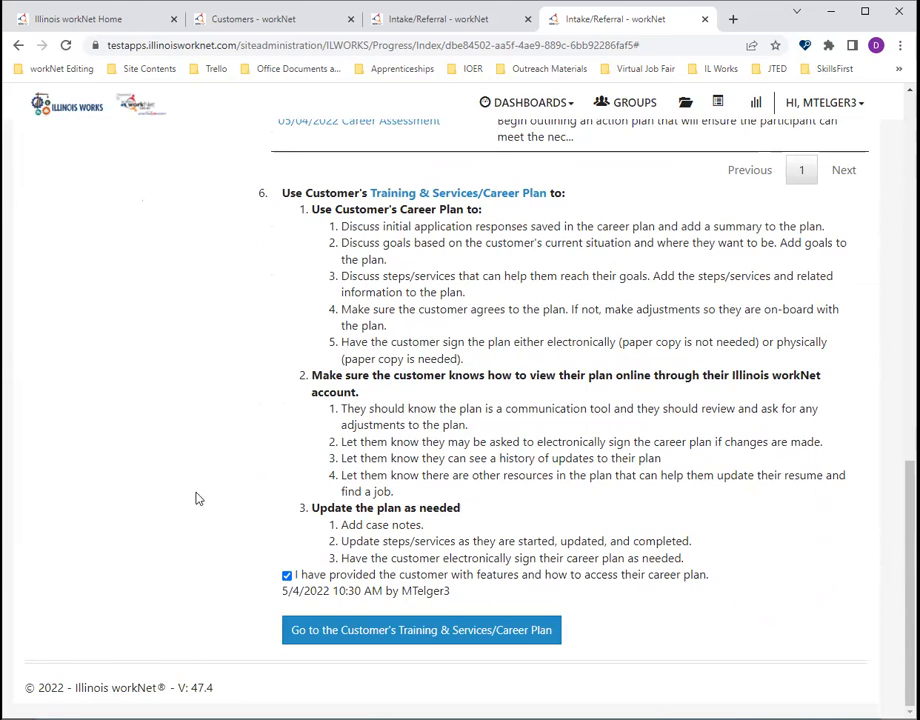
pyautogui.click(448, 631)
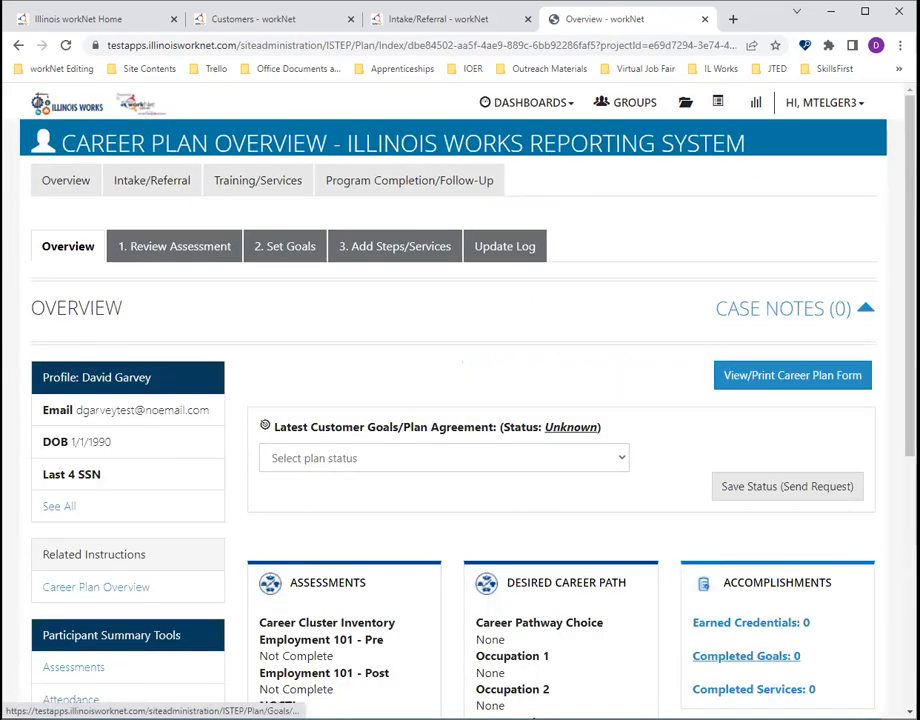